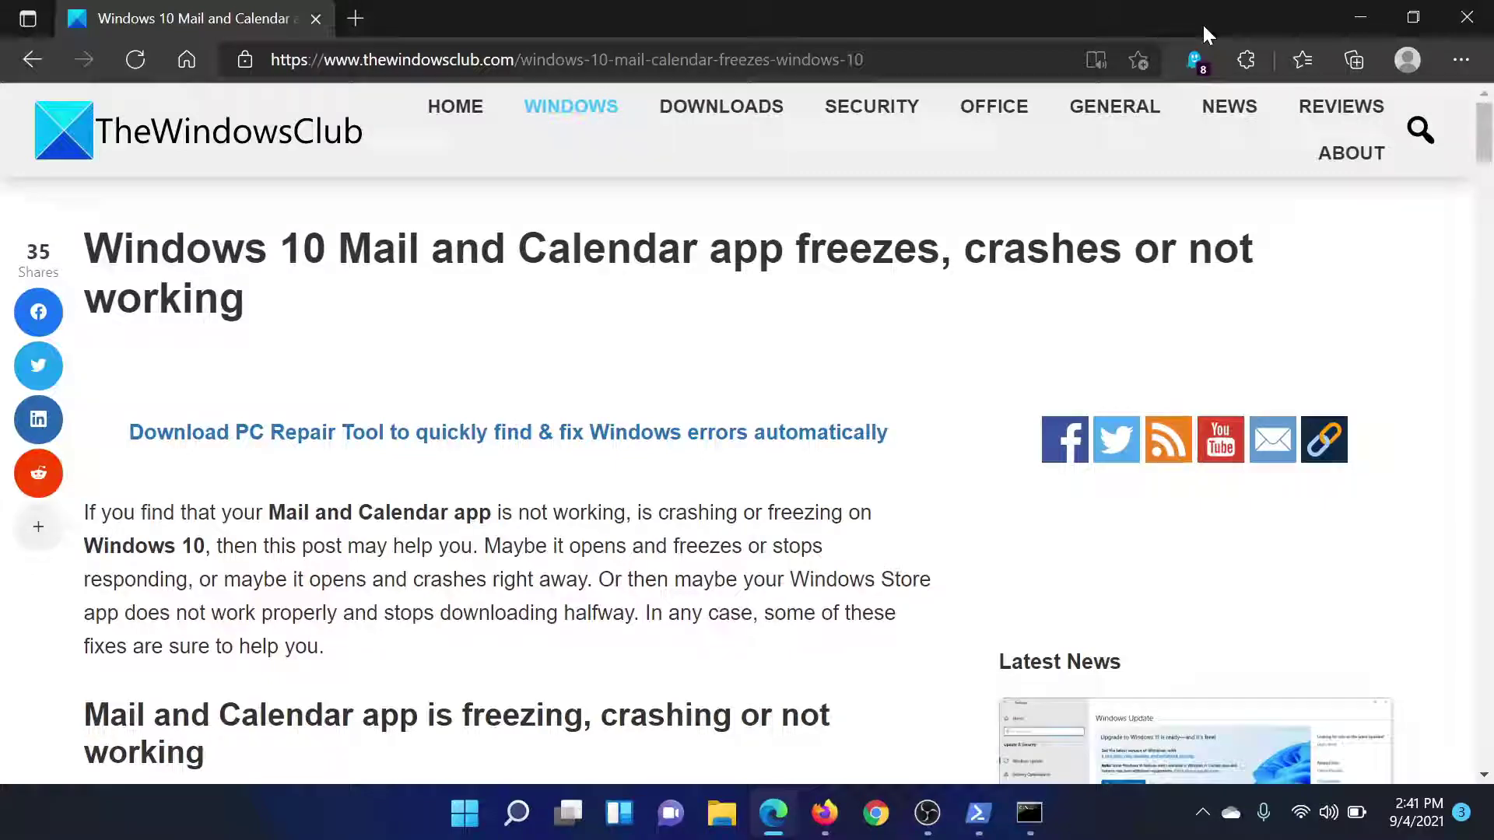
{"action": "scroll", "coordinate": [736, 470], "scroll_direction": "down", "scroll_amount": 5}
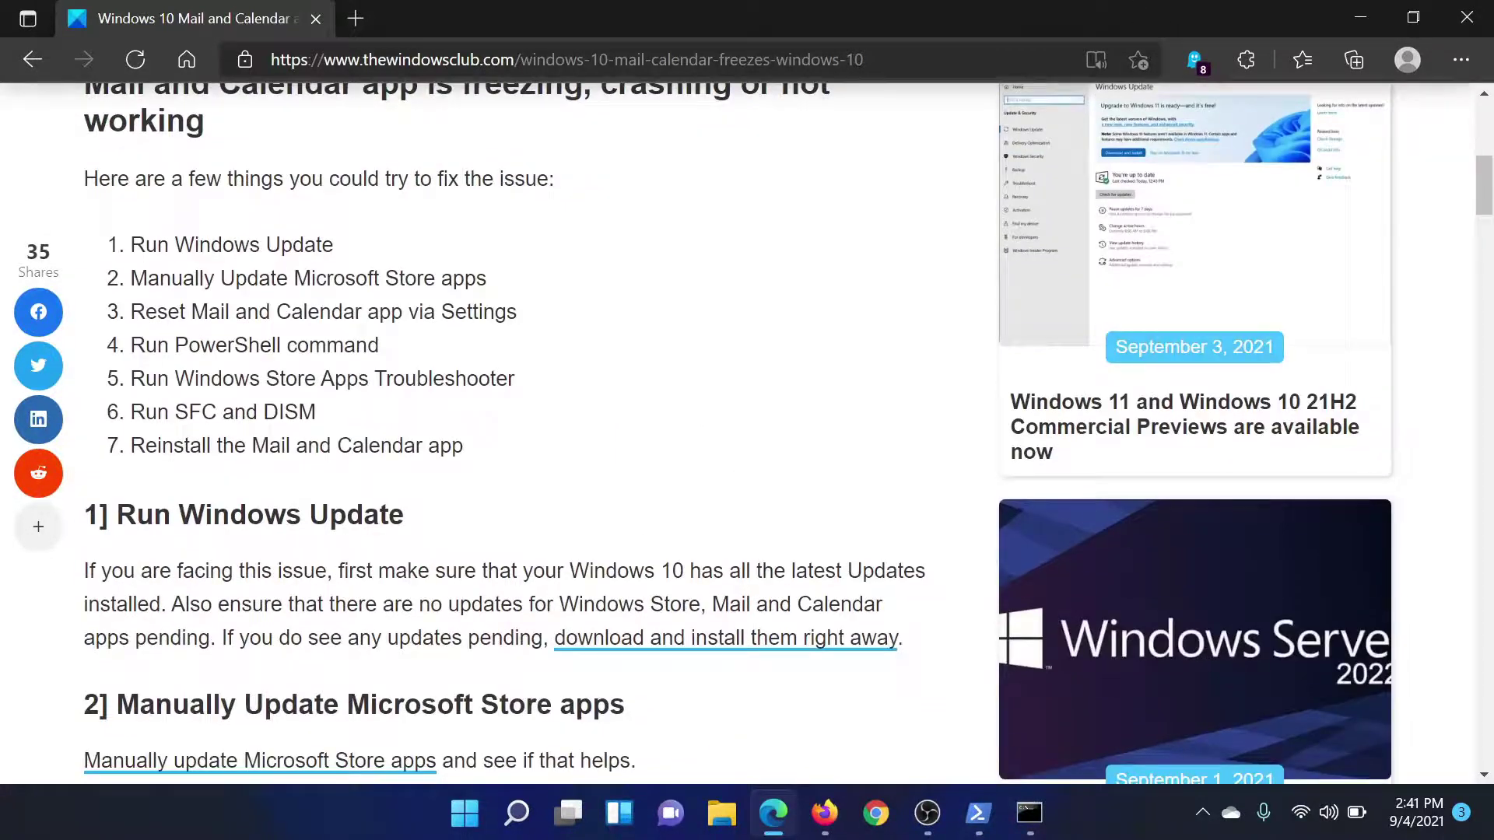
Step: Open Windows Settings from the Start menu's right-click list and show the Windows Update page
{"action": "left_click", "coordinate": [465, 825]}
{"action": "right_click", "coordinate": [464, 824]}
{"action": "left_click", "coordinate": [456, 565]}
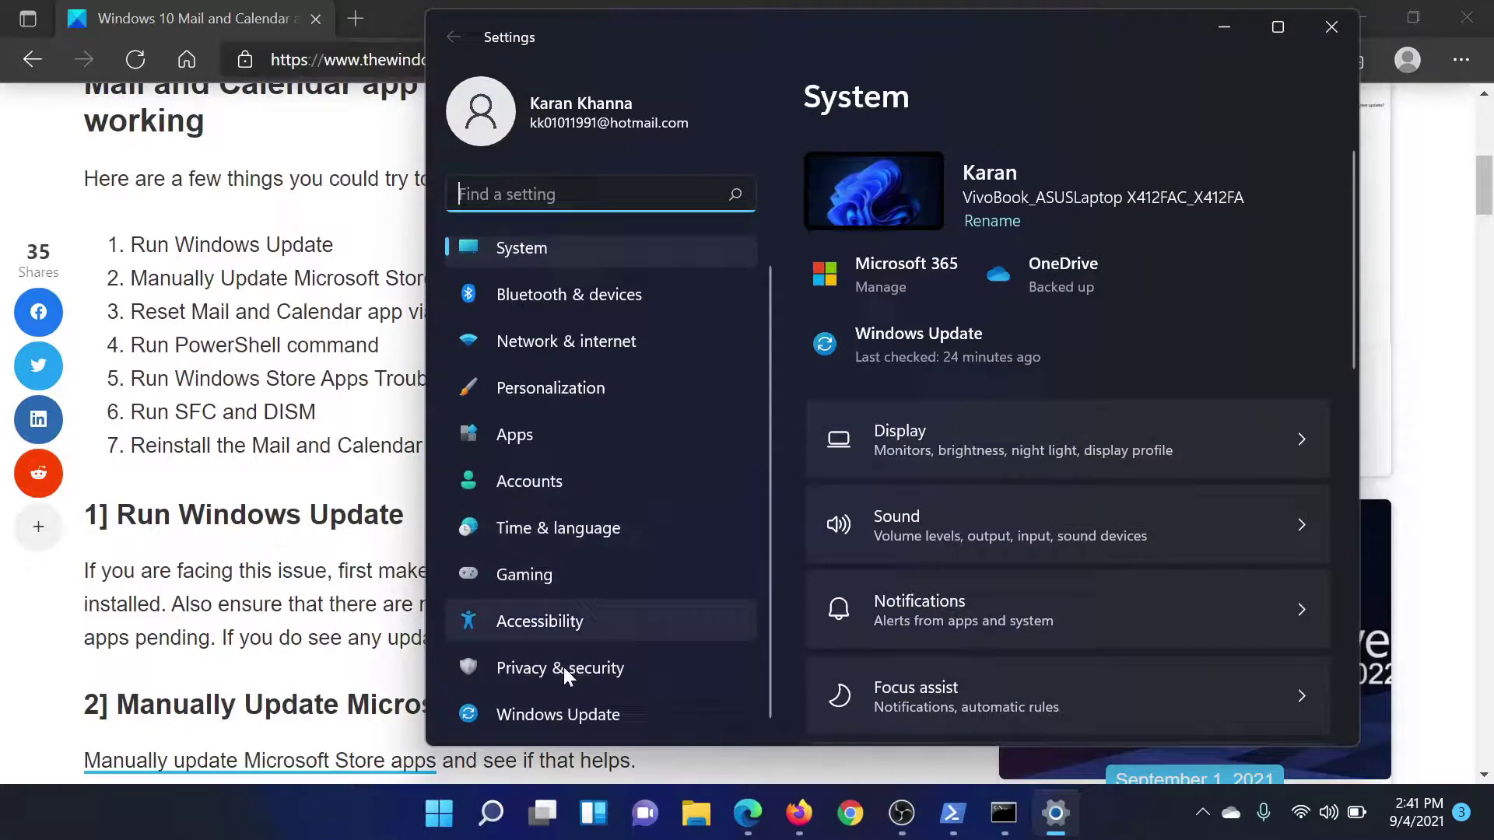
{"action": "left_click", "coordinate": [559, 712]}
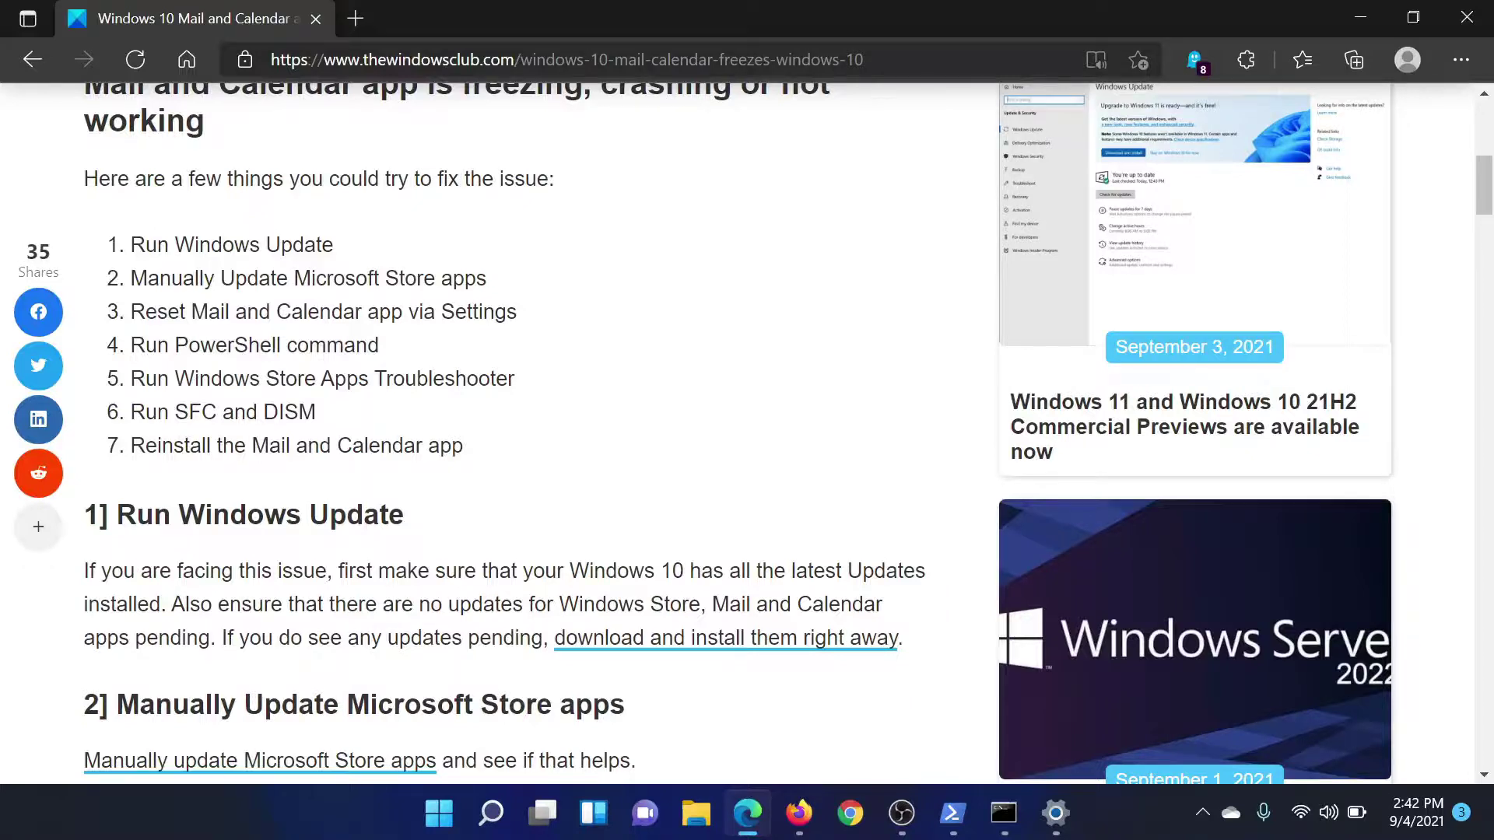
{"action": "scroll", "coordinate": [747, 432], "scroll_direction": "down", "scroll_amount": 4}
{"action": "scroll", "coordinate": [747, 432], "scroll_direction": "down", "scroll_amount": 3}
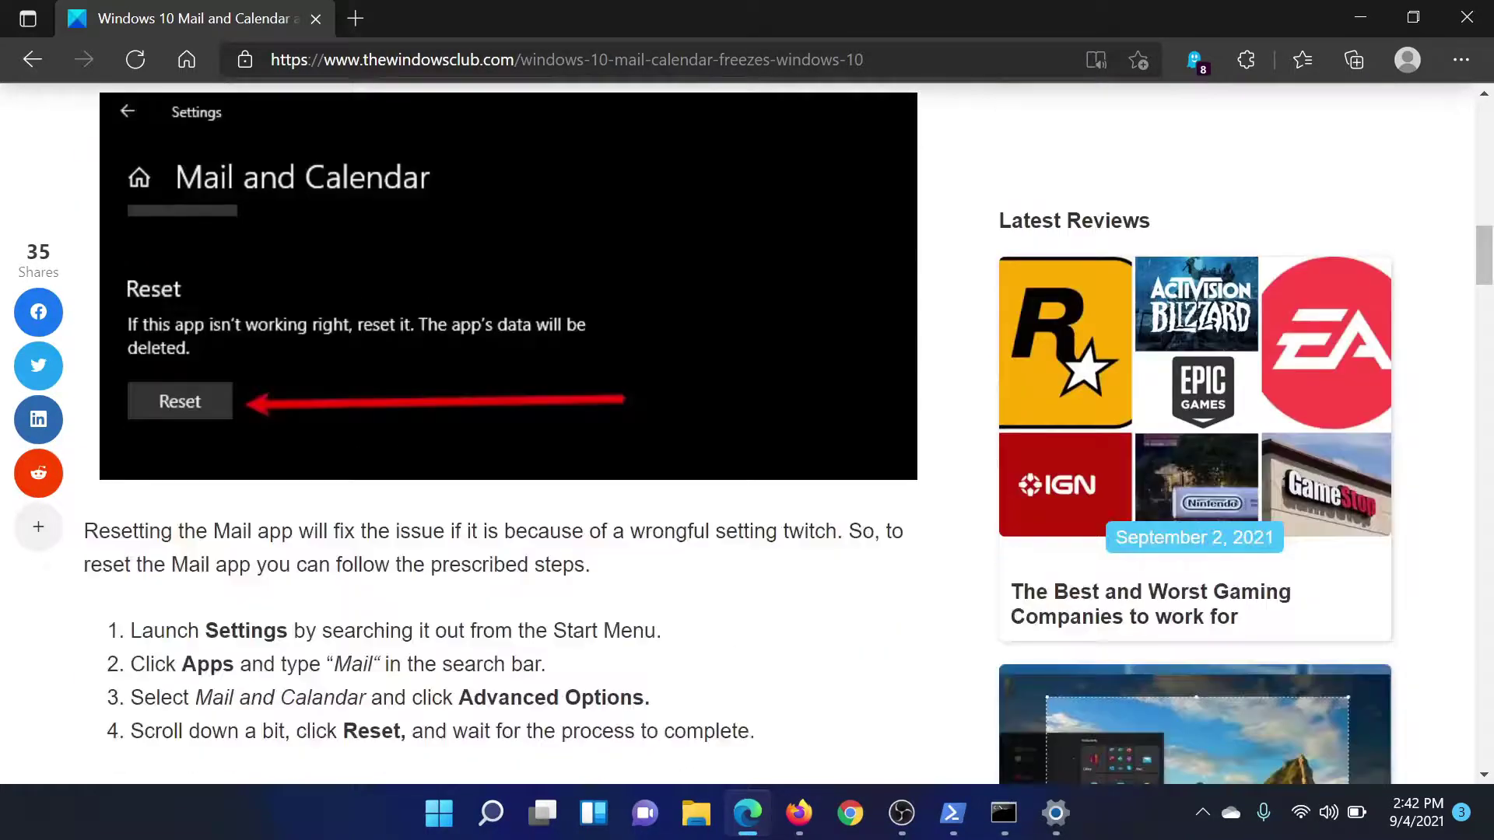
{"action": "scroll", "coordinate": [748, 431], "scroll_direction": "up", "scroll_amount": 3}
{"action": "scroll", "coordinate": [747, 431], "scroll_direction": "down", "scroll_amount": 1}
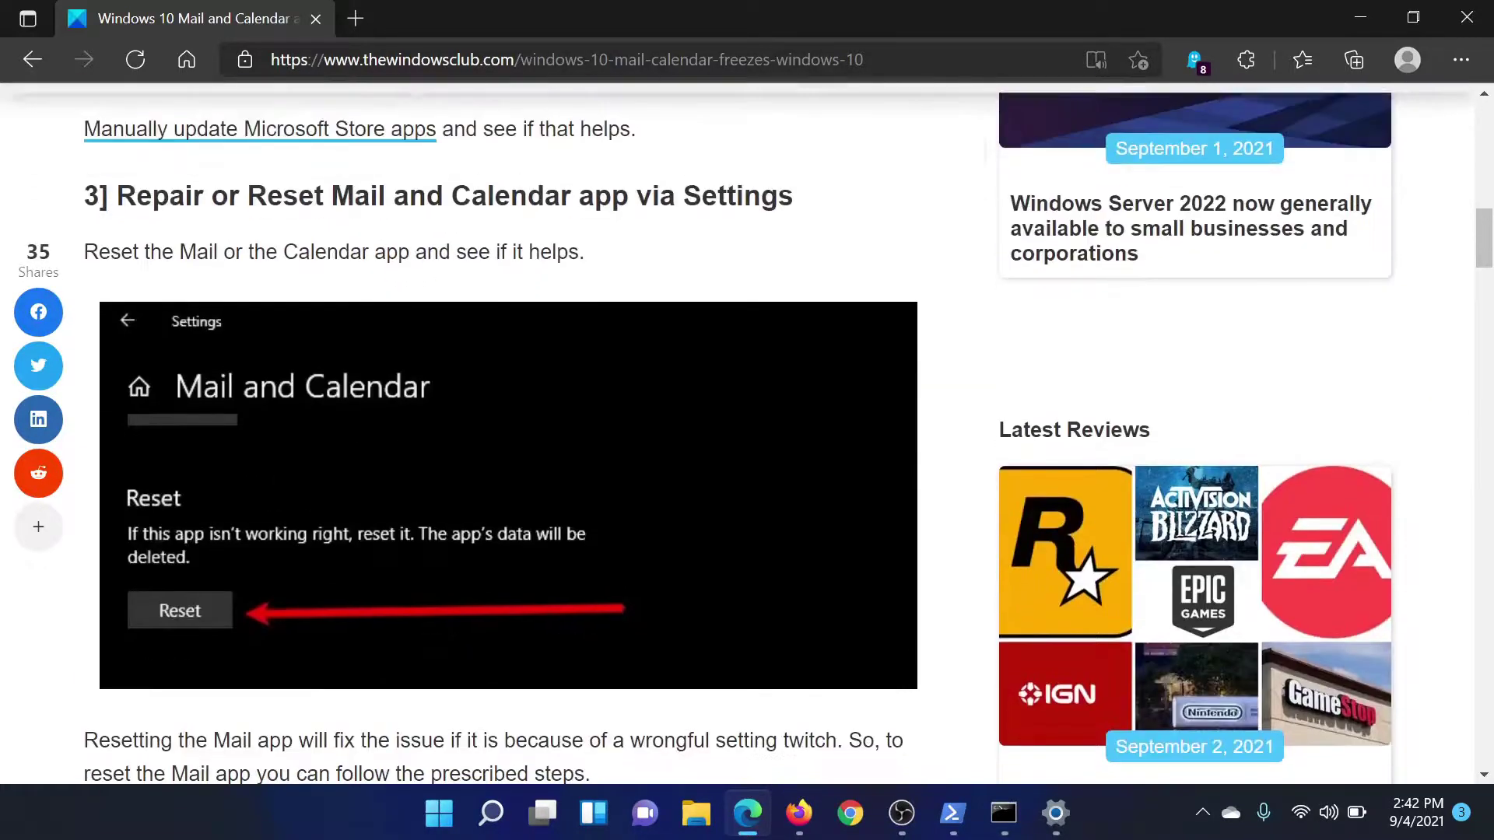
Step: Open Mail and Calendar's Advanced options under Settings > Apps > Apps & features, then return to the article
{"action": "right_click", "coordinate": [439, 812]}
{"action": "left_click", "coordinate": [408, 569]}
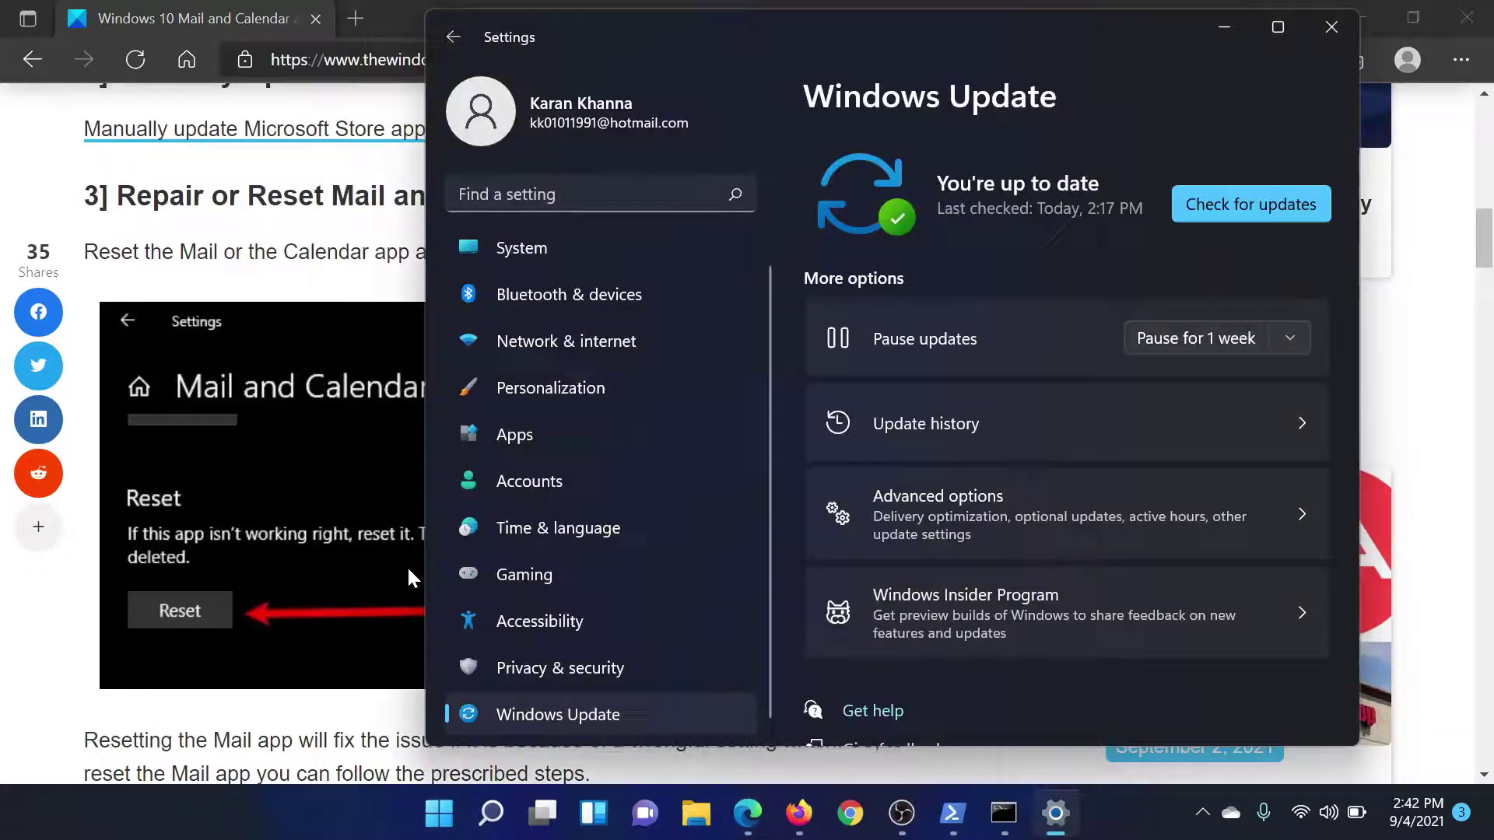
{"action": "left_click", "coordinate": [528, 438]}
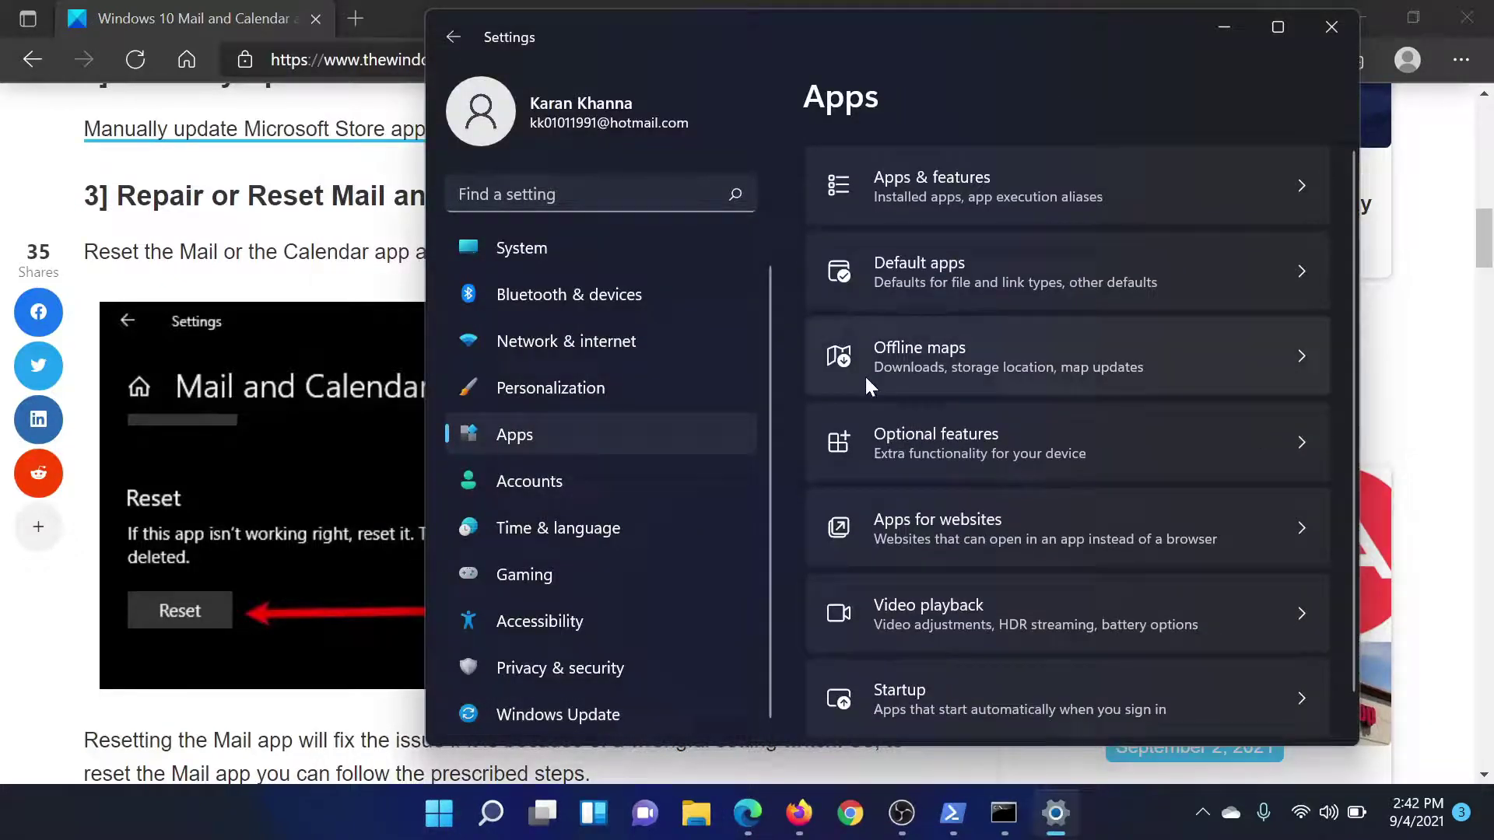
{"action": "left_click", "coordinate": [1018, 174]}
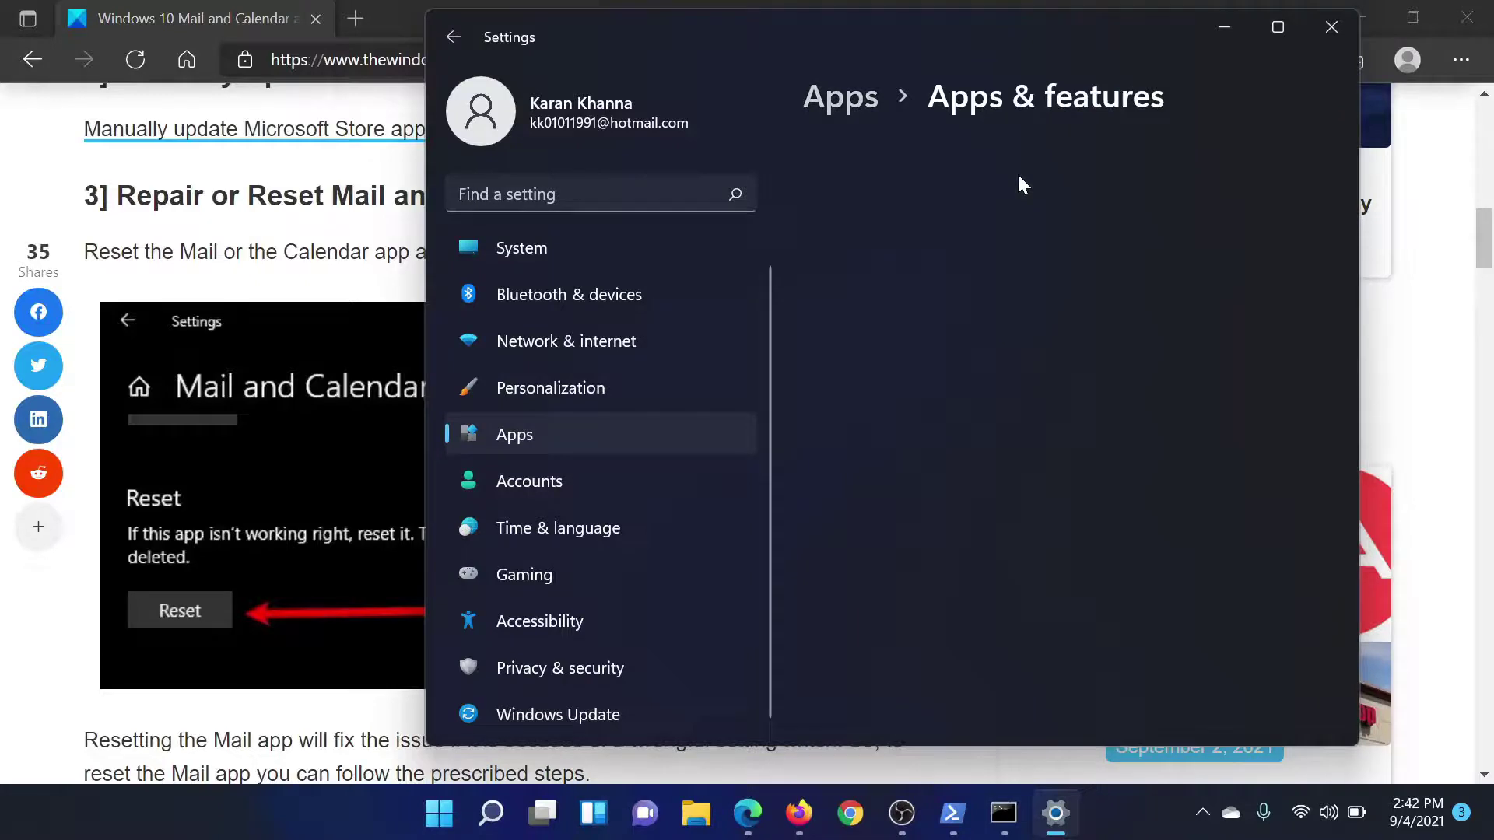
{"action": "scroll", "coordinate": [979, 458], "scroll_direction": "down", "scroll_amount": 5}
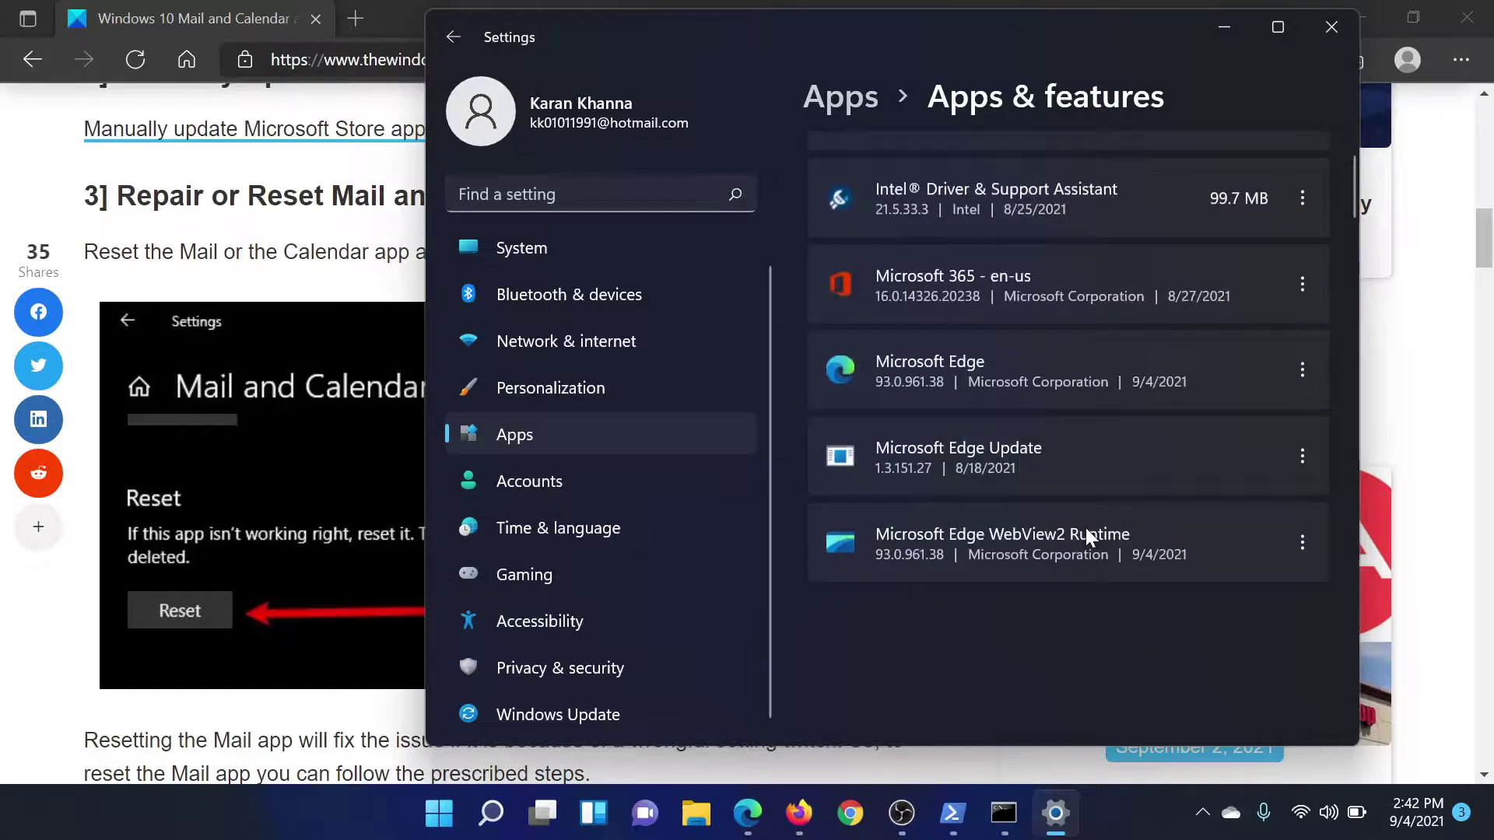
{"action": "scroll", "coordinate": [1085, 537], "scroll_direction": "up", "scroll_amount": 3}
{"action": "scroll", "coordinate": [1064, 524], "scroll_direction": "down", "scroll_amount": 3}
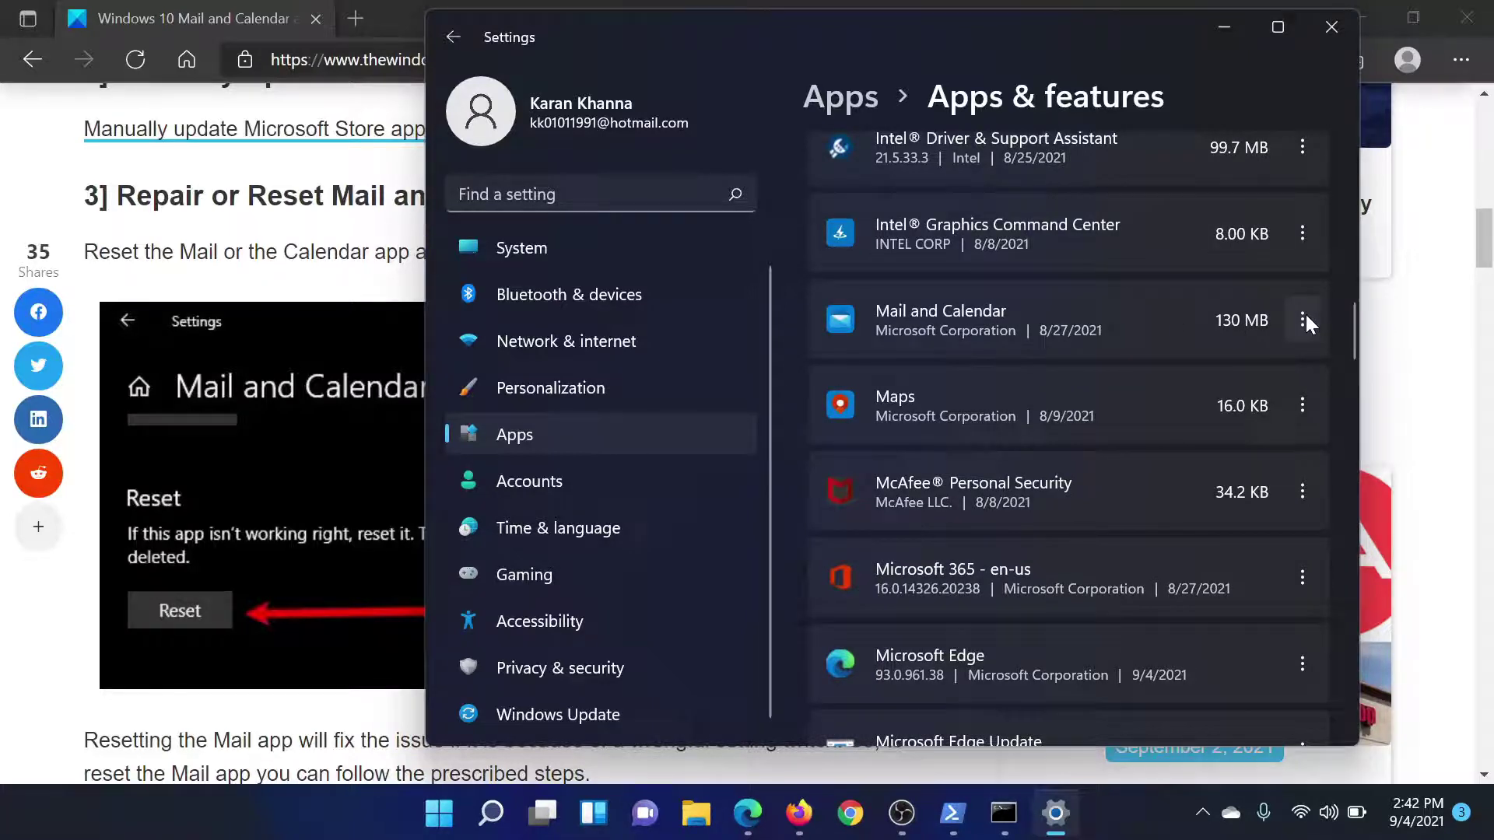
{"action": "left_click", "coordinate": [1302, 319]}
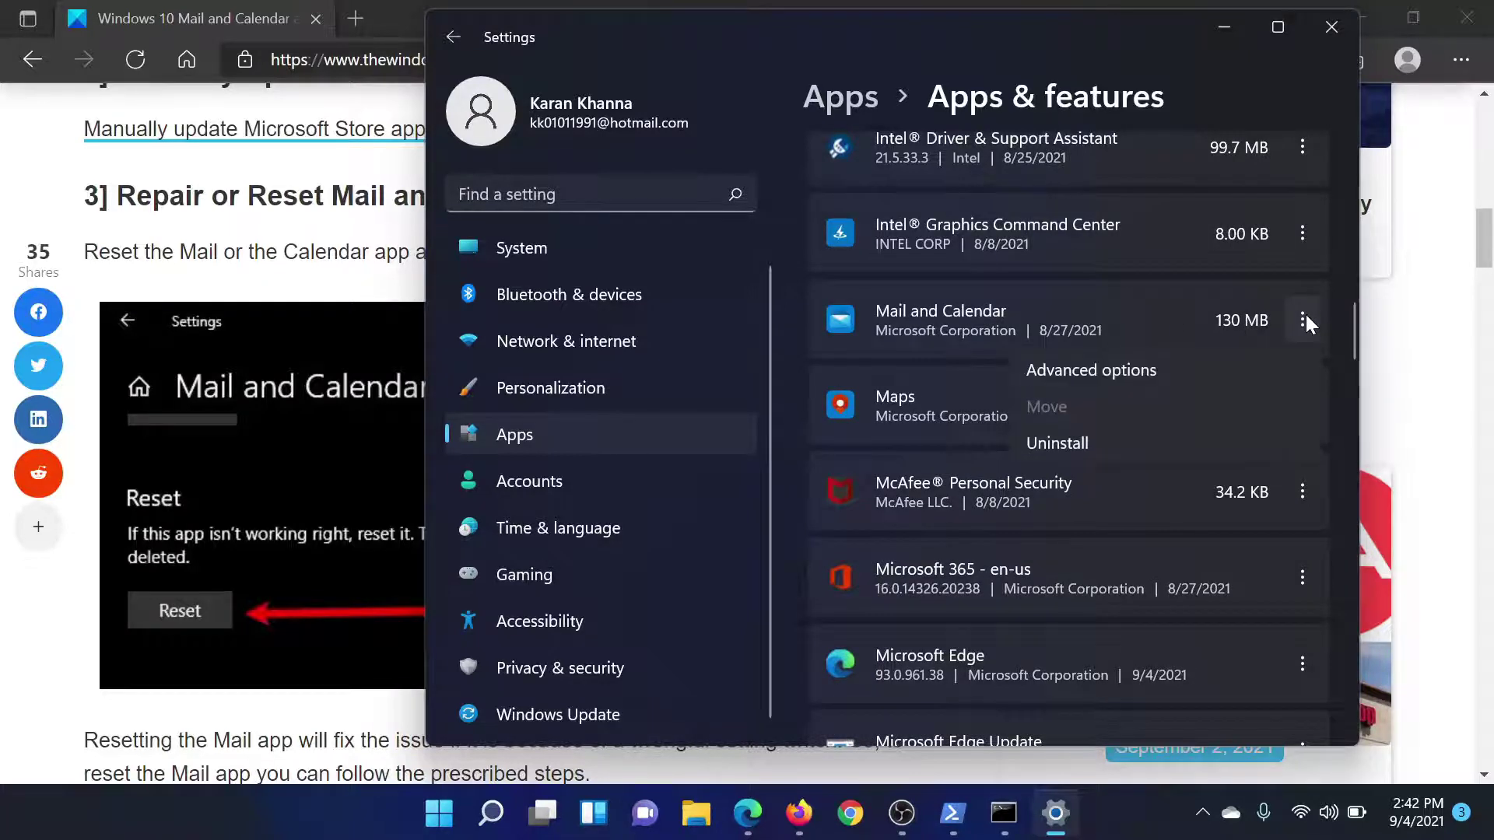
{"action": "left_click", "coordinate": [1099, 371]}
{"action": "scroll", "coordinate": [945, 518], "scroll_direction": "down", "scroll_amount": 5}
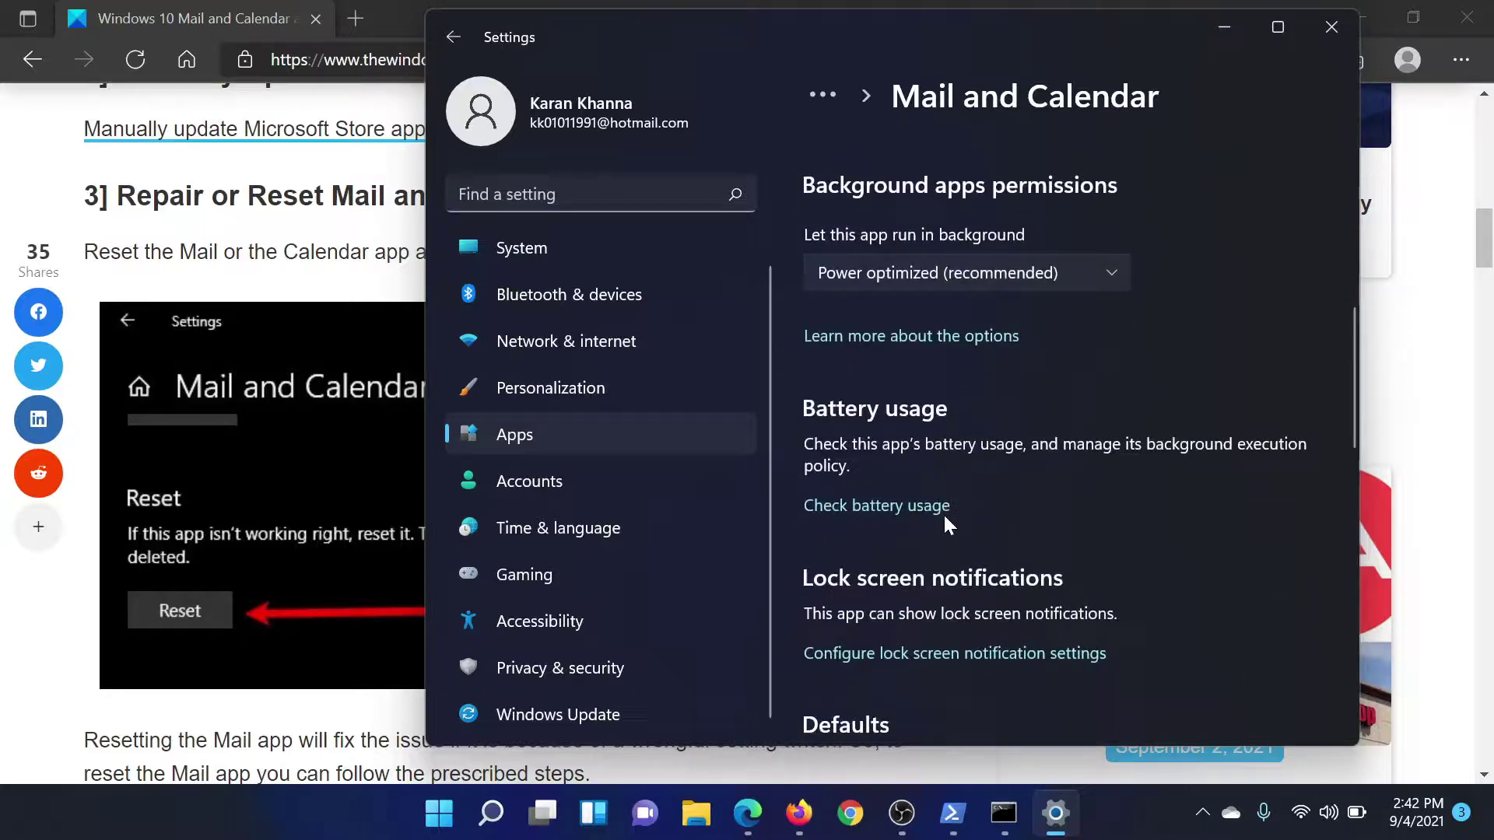
{"action": "scroll", "coordinate": [944, 518], "scroll_direction": "down", "scroll_amount": 5}
{"action": "scroll", "coordinate": [943, 518], "scroll_direction": "down", "scroll_amount": 2}
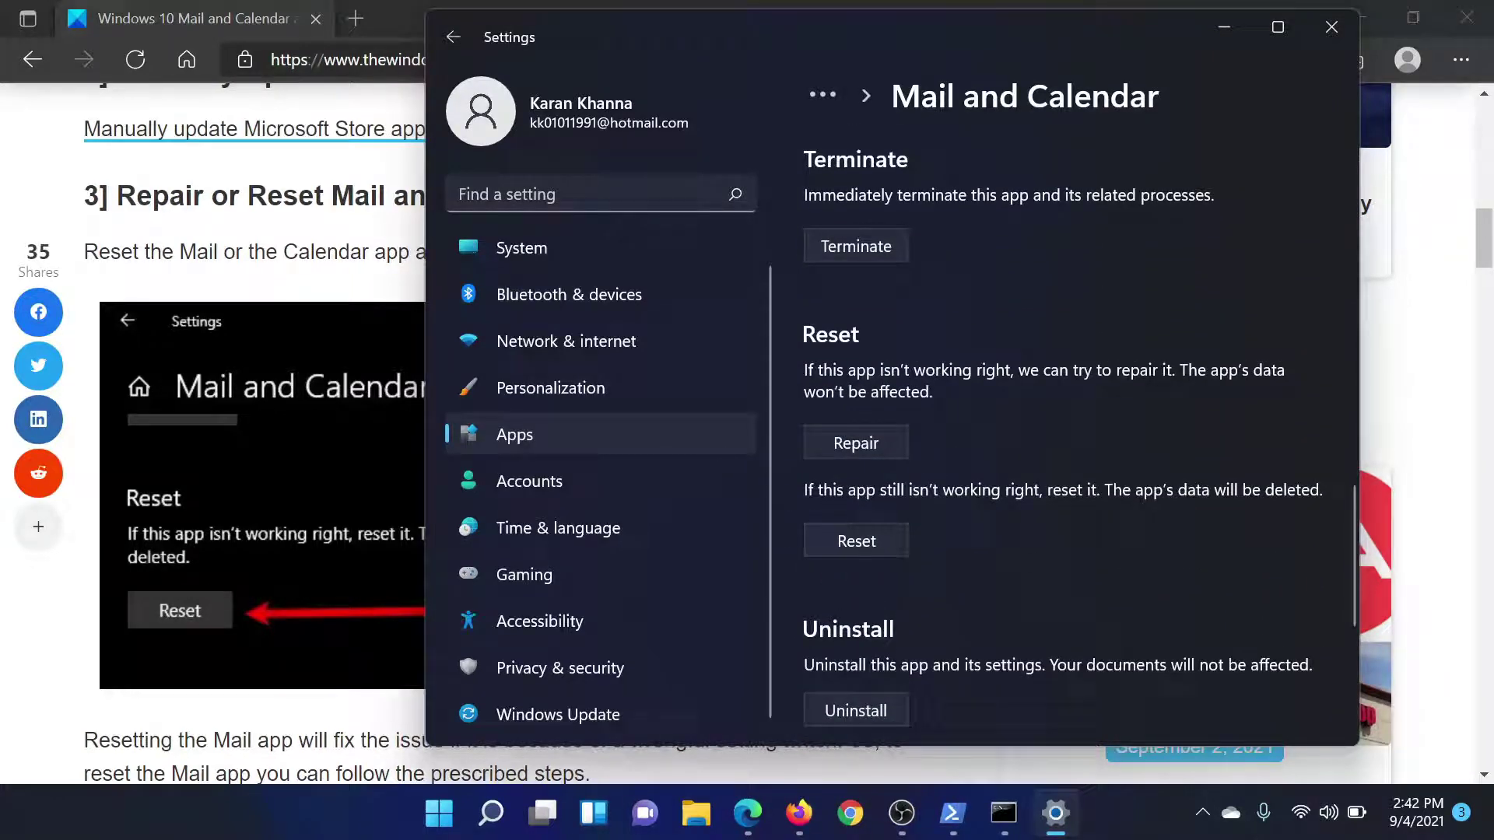
{"action": "left_click", "coordinate": [421, 354]}
{"action": "scroll", "coordinate": [423, 397], "scroll_direction": "down", "scroll_amount": 5}
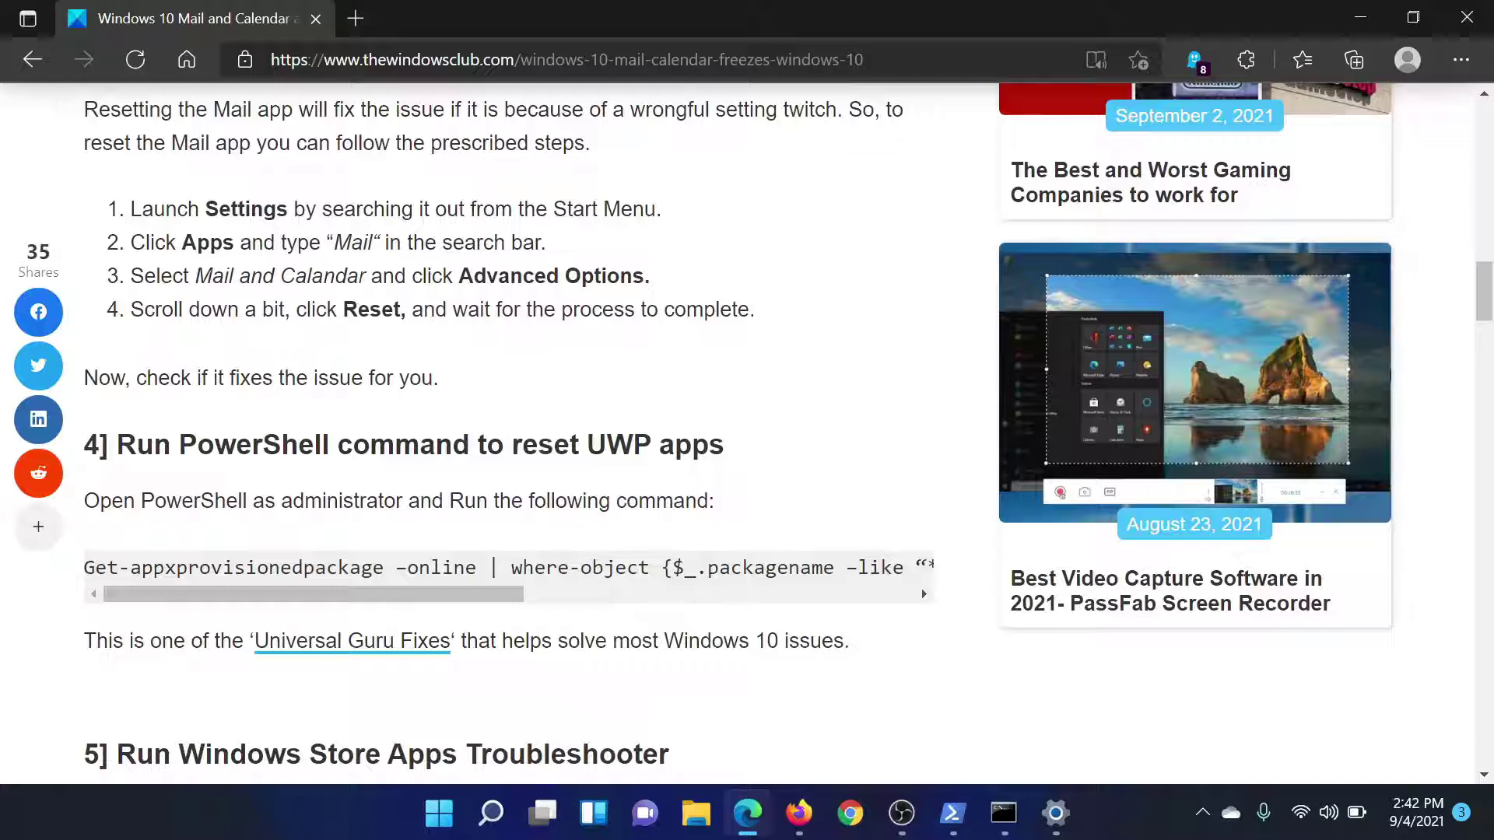
Step: Copy the Get-appxprovisionedpackage removal command from the browser article
{"action": "left_click_drag", "start_coordinate": [84, 568], "coordinate": [934, 567]}
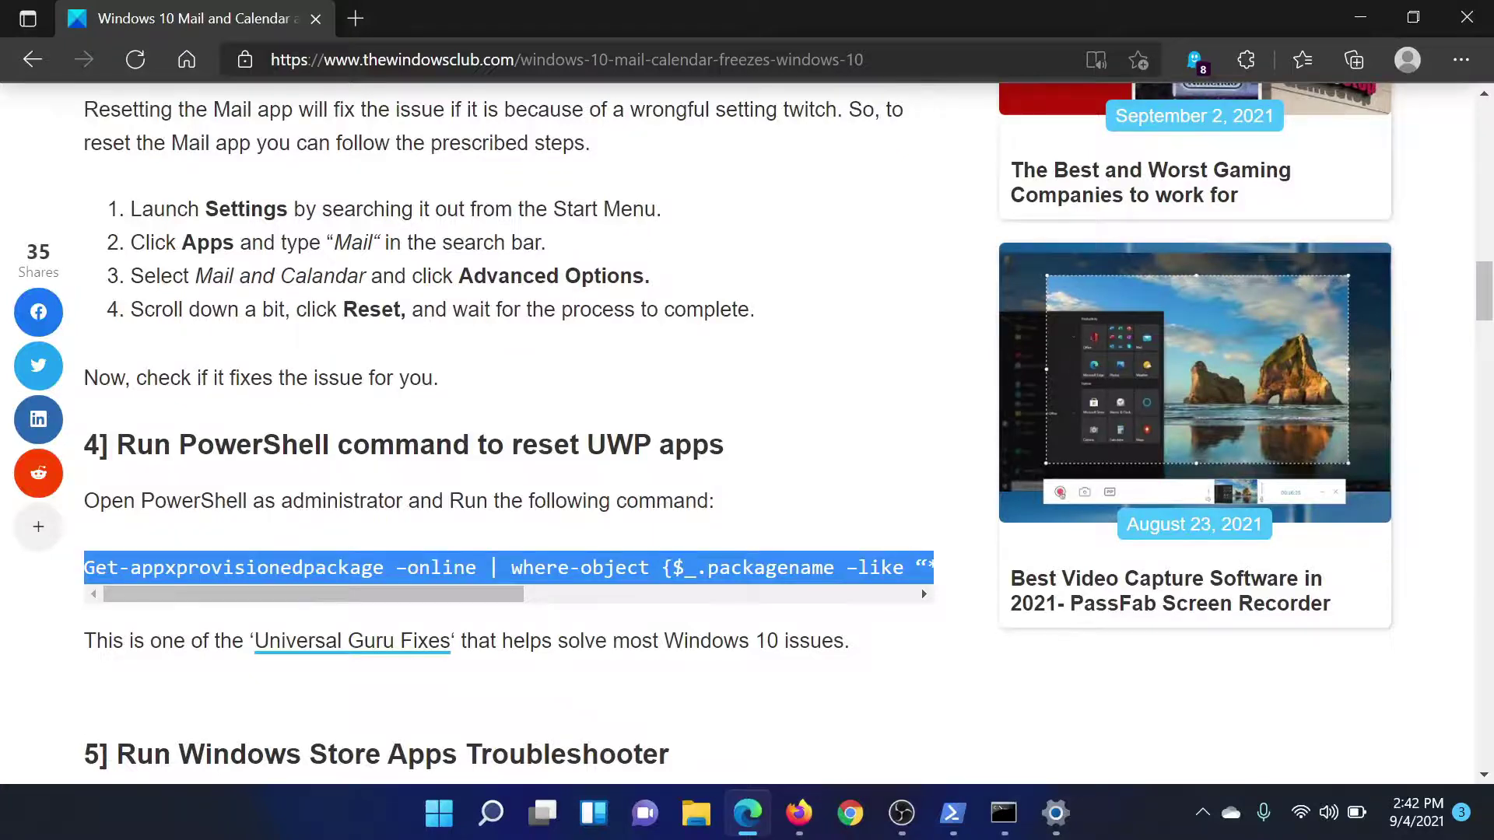
{"action": "right_click", "coordinate": [311, 580]}
{"action": "left_click", "coordinate": [437, 140]}
Step: Run the copied removal command in an administrator PowerShell, which returns a red parser error
{"action": "left_click", "coordinate": [492, 814]}
{"action": "type", "text": "po"}
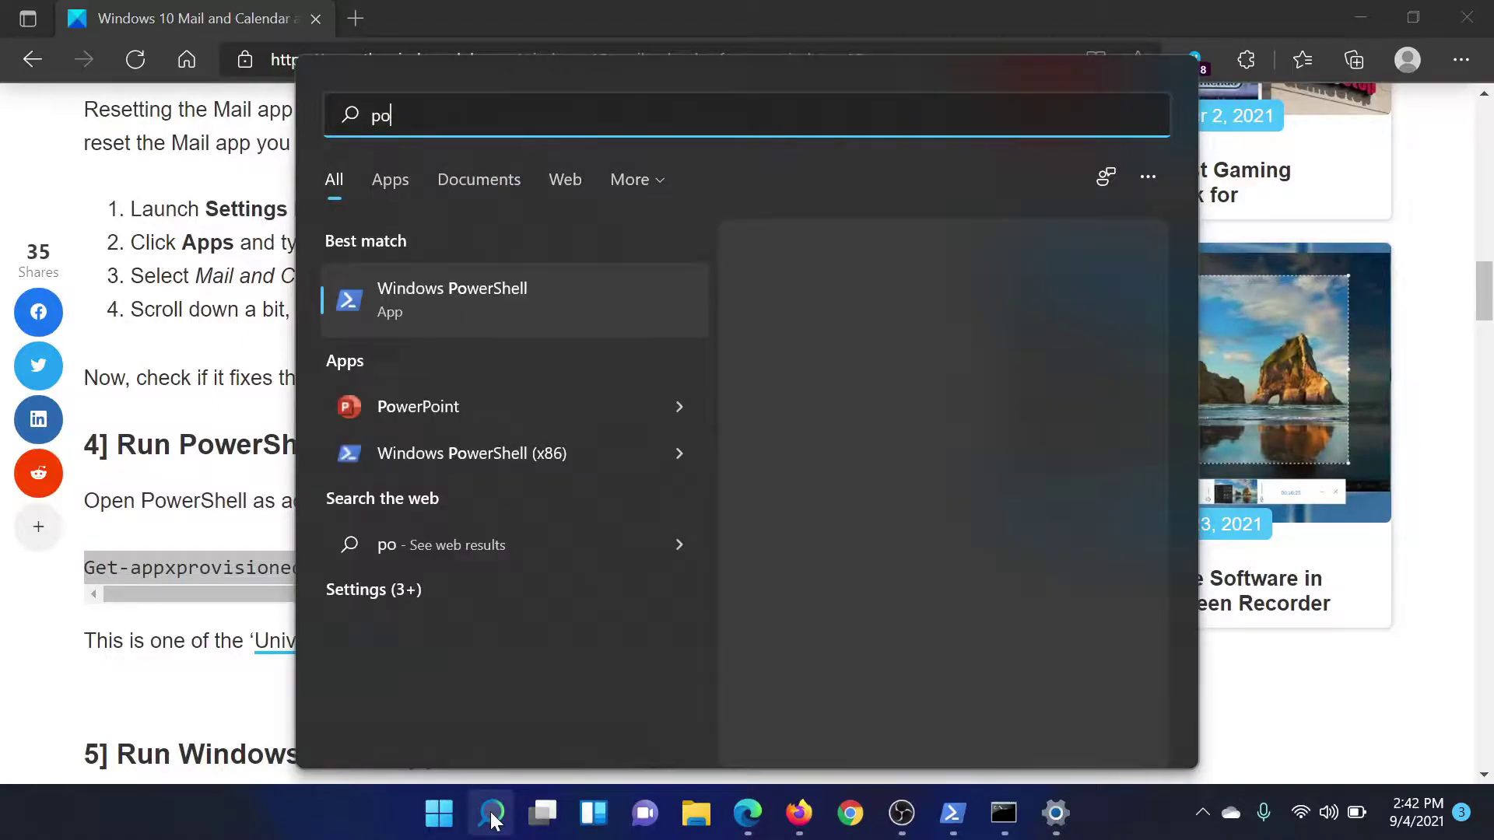
{"action": "type", "text": "wersh"}
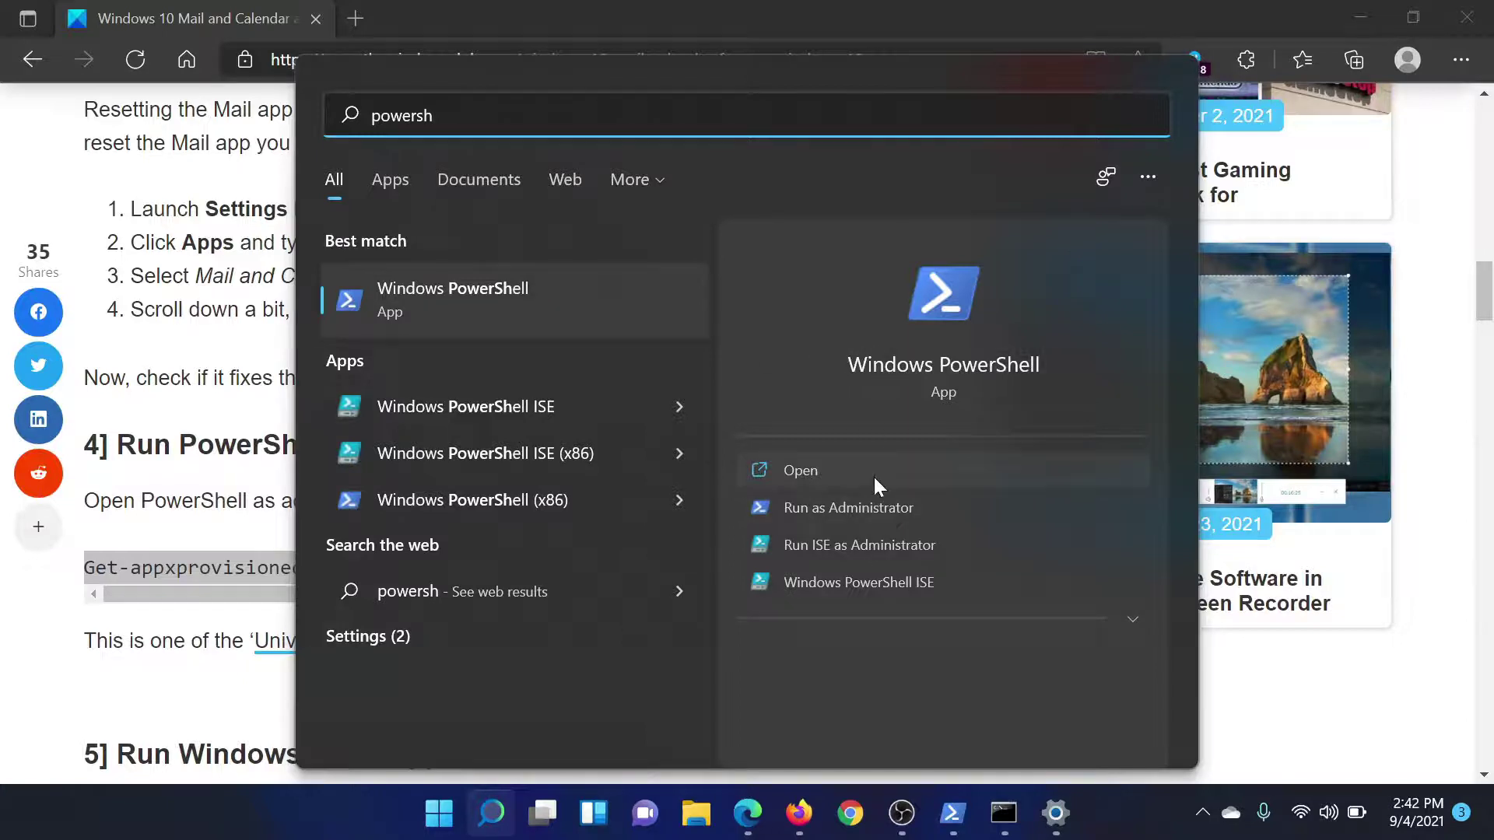
{"action": "left_click", "coordinate": [857, 695]}
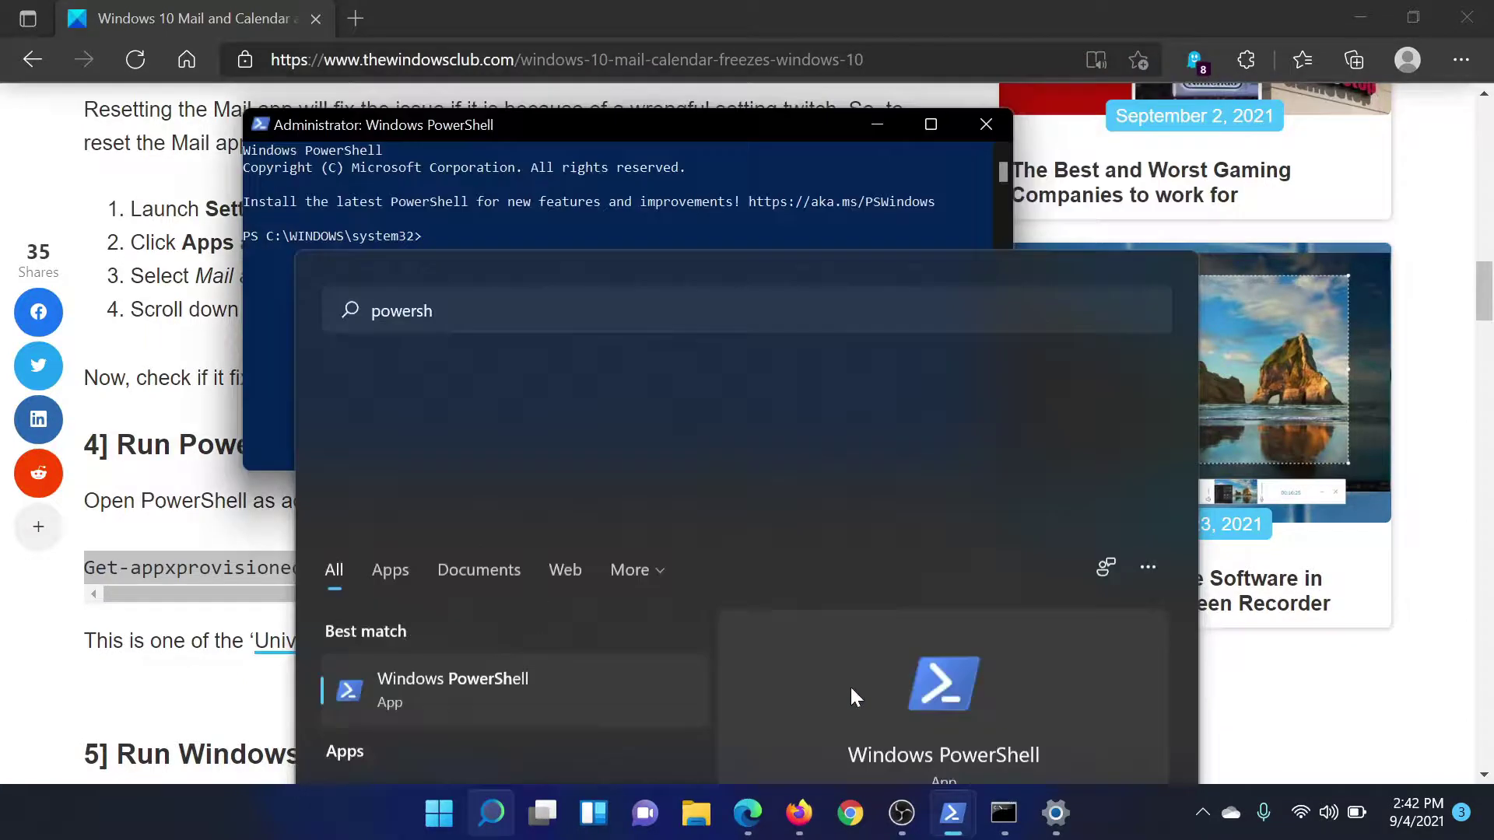
{"action": "right_click", "coordinate": [445, 238]}
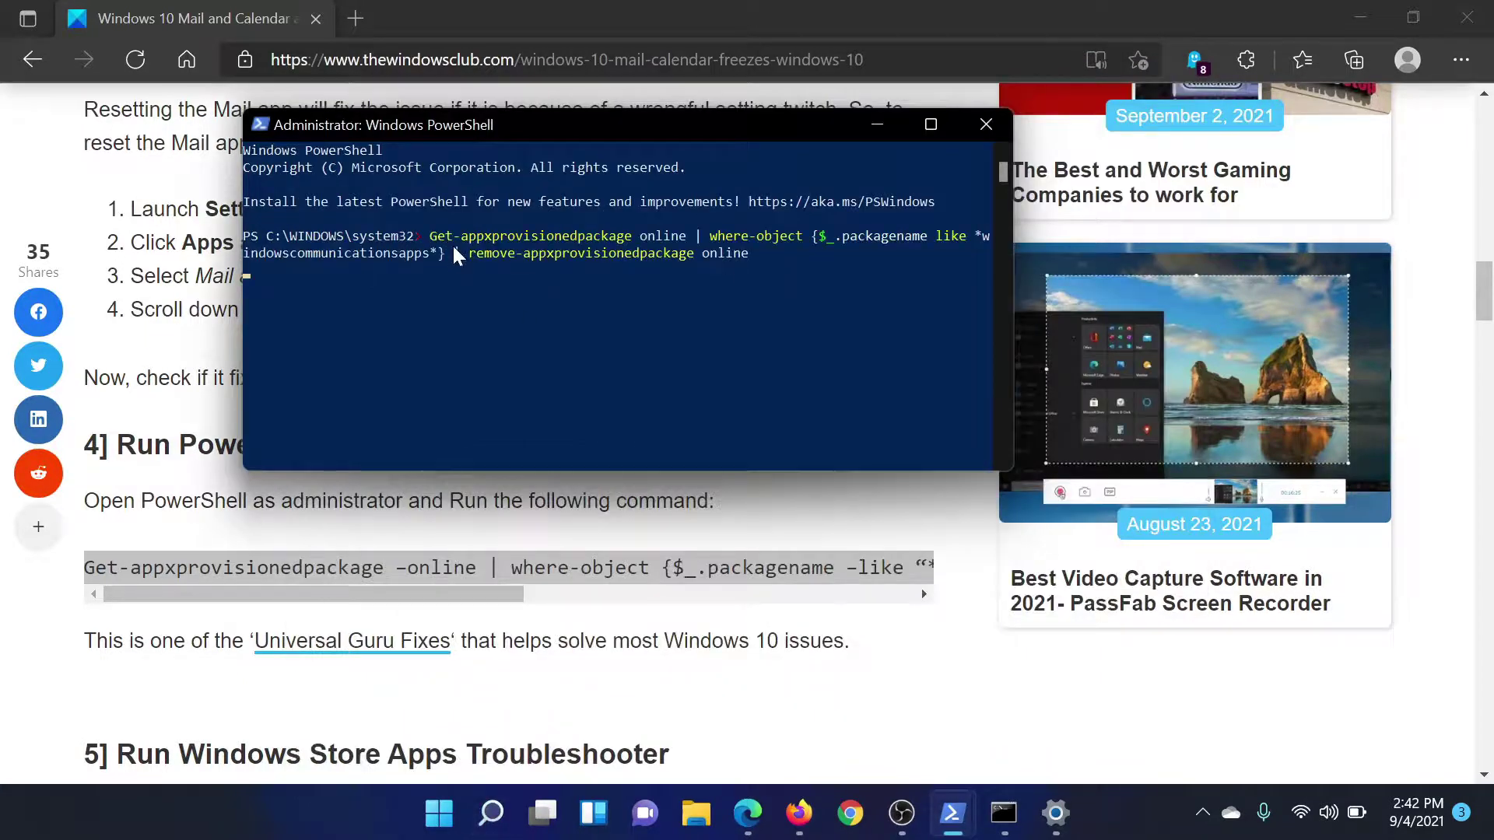
{"action": "key", "text": "Return"}
{"action": "left_click", "coordinate": [339, 533]}
{"action": "scroll", "coordinate": [339, 534], "scroll_direction": "down", "scroll_amount": 3}
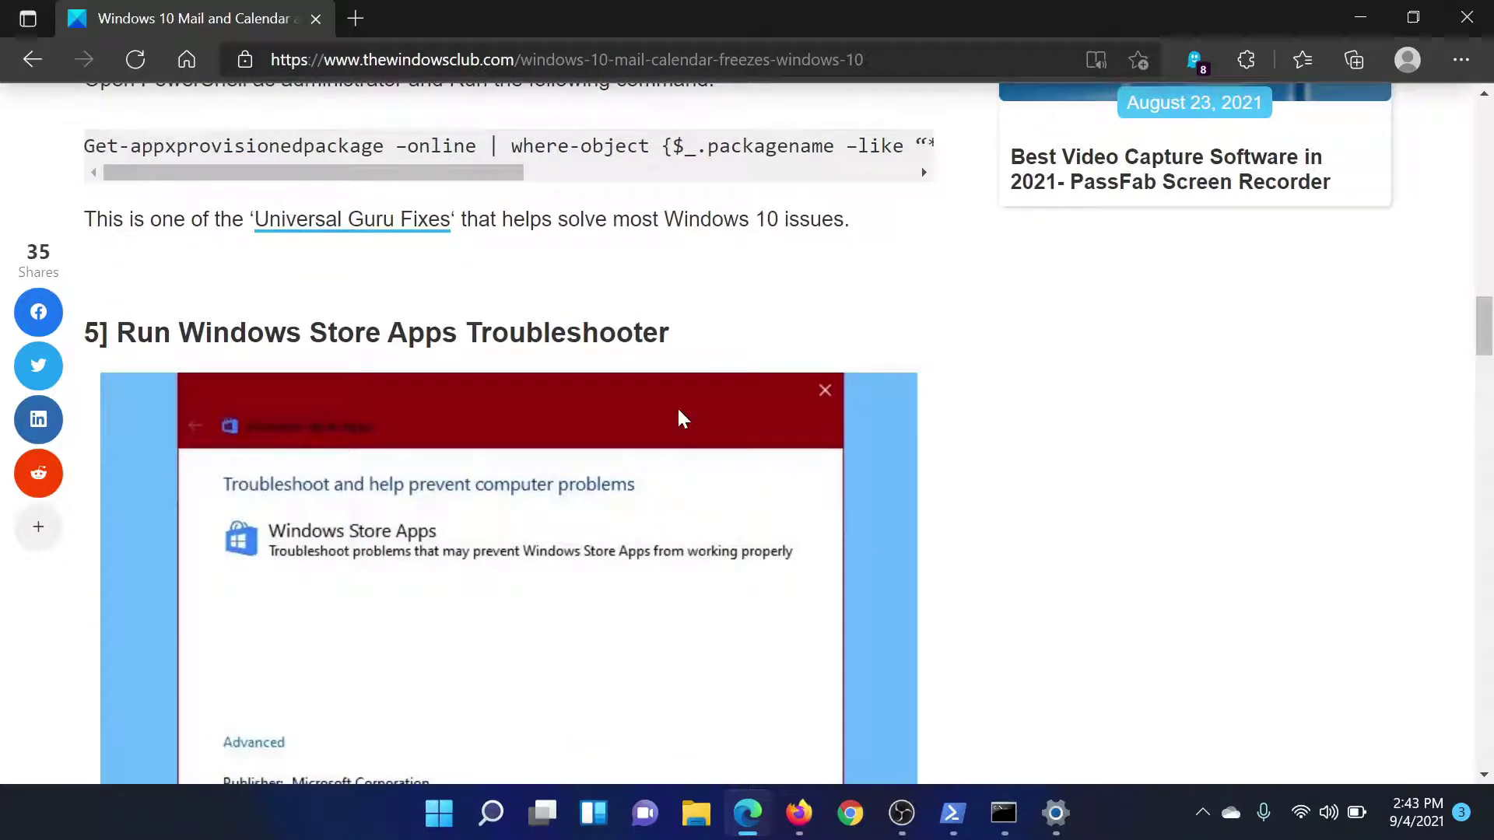
{"action": "scroll", "coordinate": [680, 419], "scroll_direction": "down", "scroll_amount": 3}
{"action": "mouse_move", "coordinate": [1054, 814]}
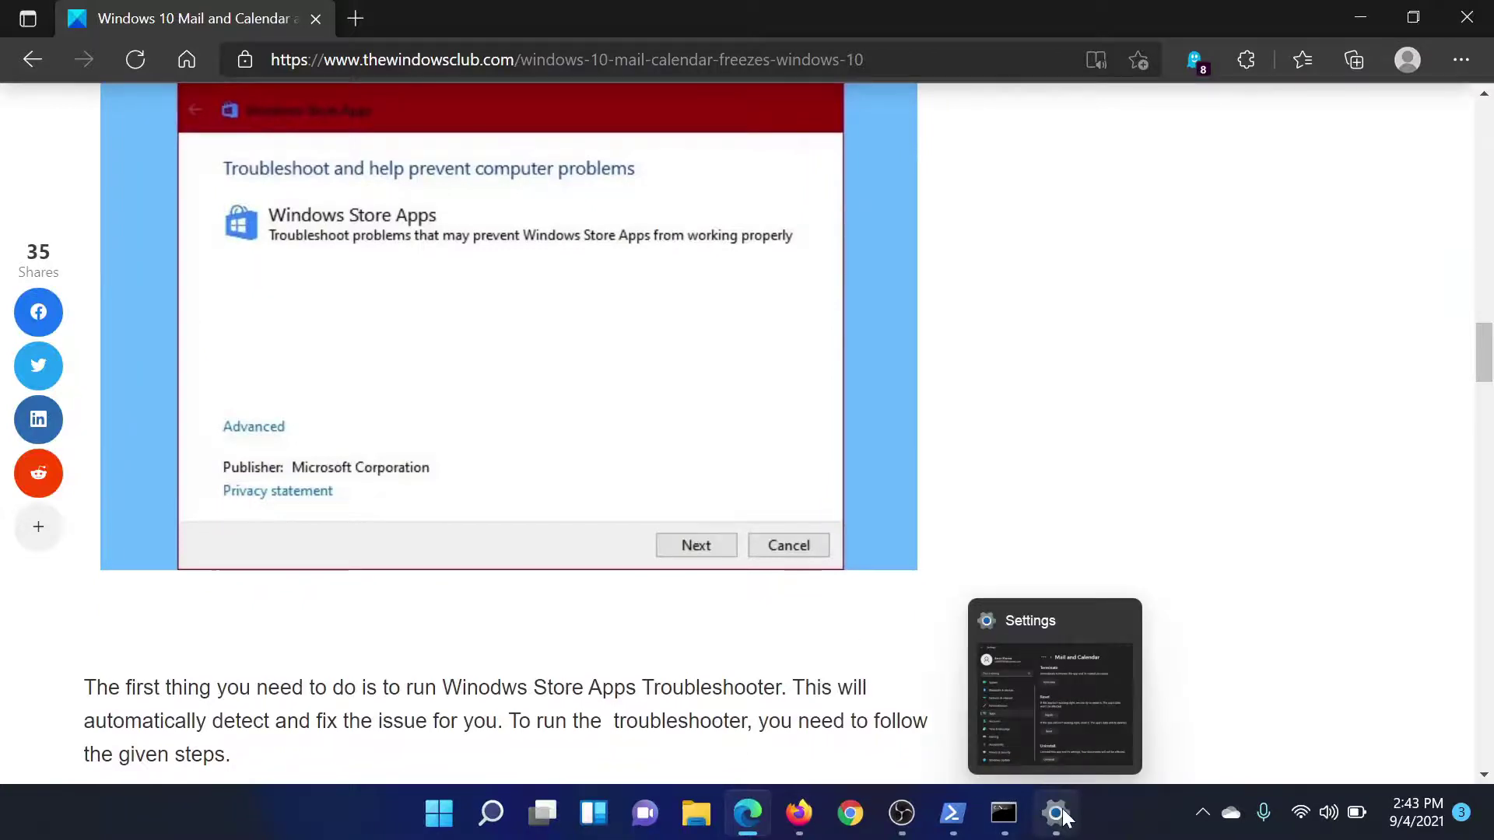
Step: In Settings, go to System > Troubleshoot > Other troubleshooters to find Windows Store Apps
{"action": "left_click", "coordinate": [1050, 688]}
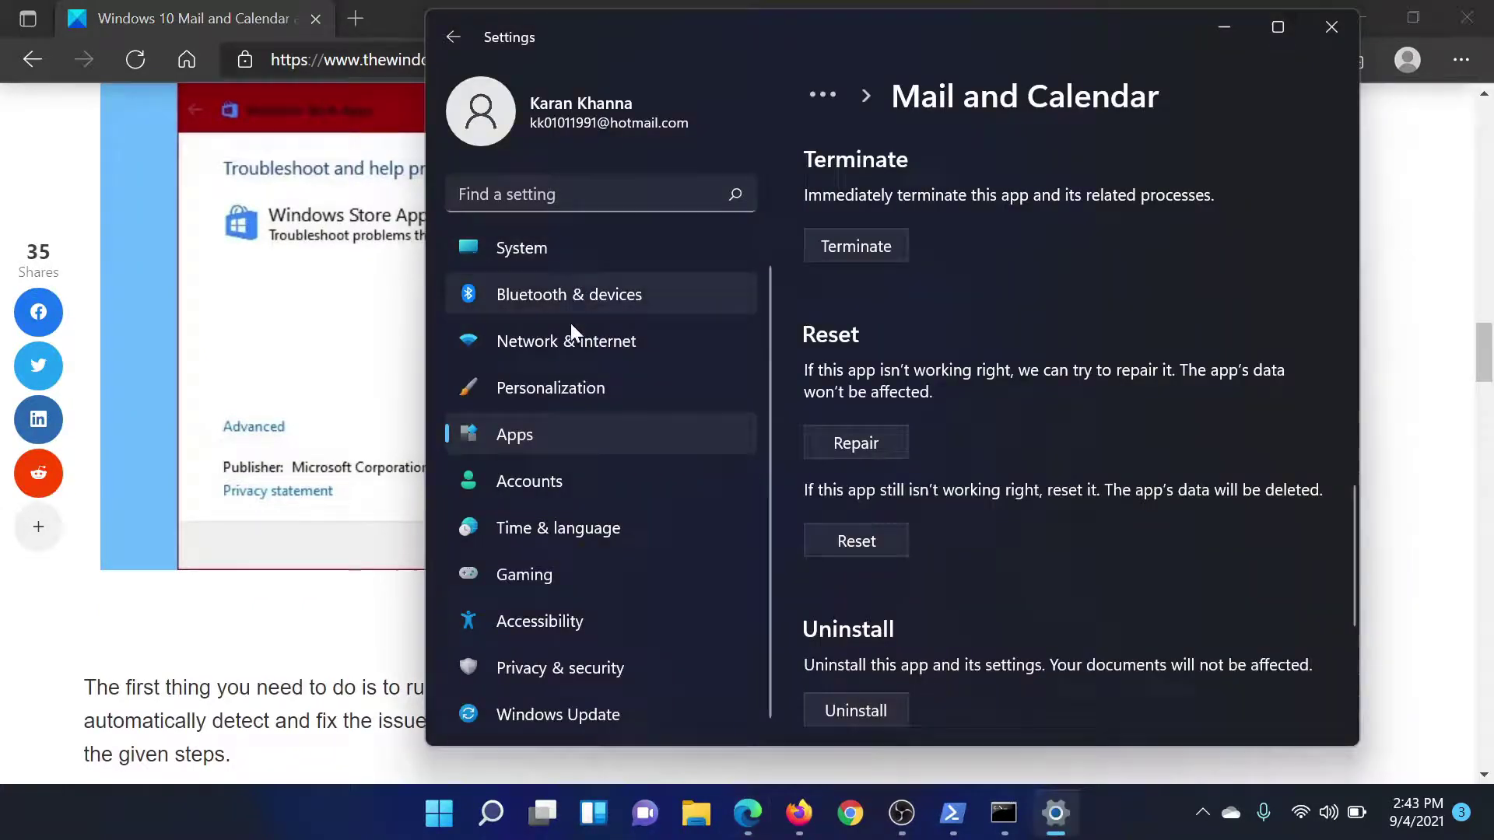
{"action": "left_click", "coordinate": [529, 252]}
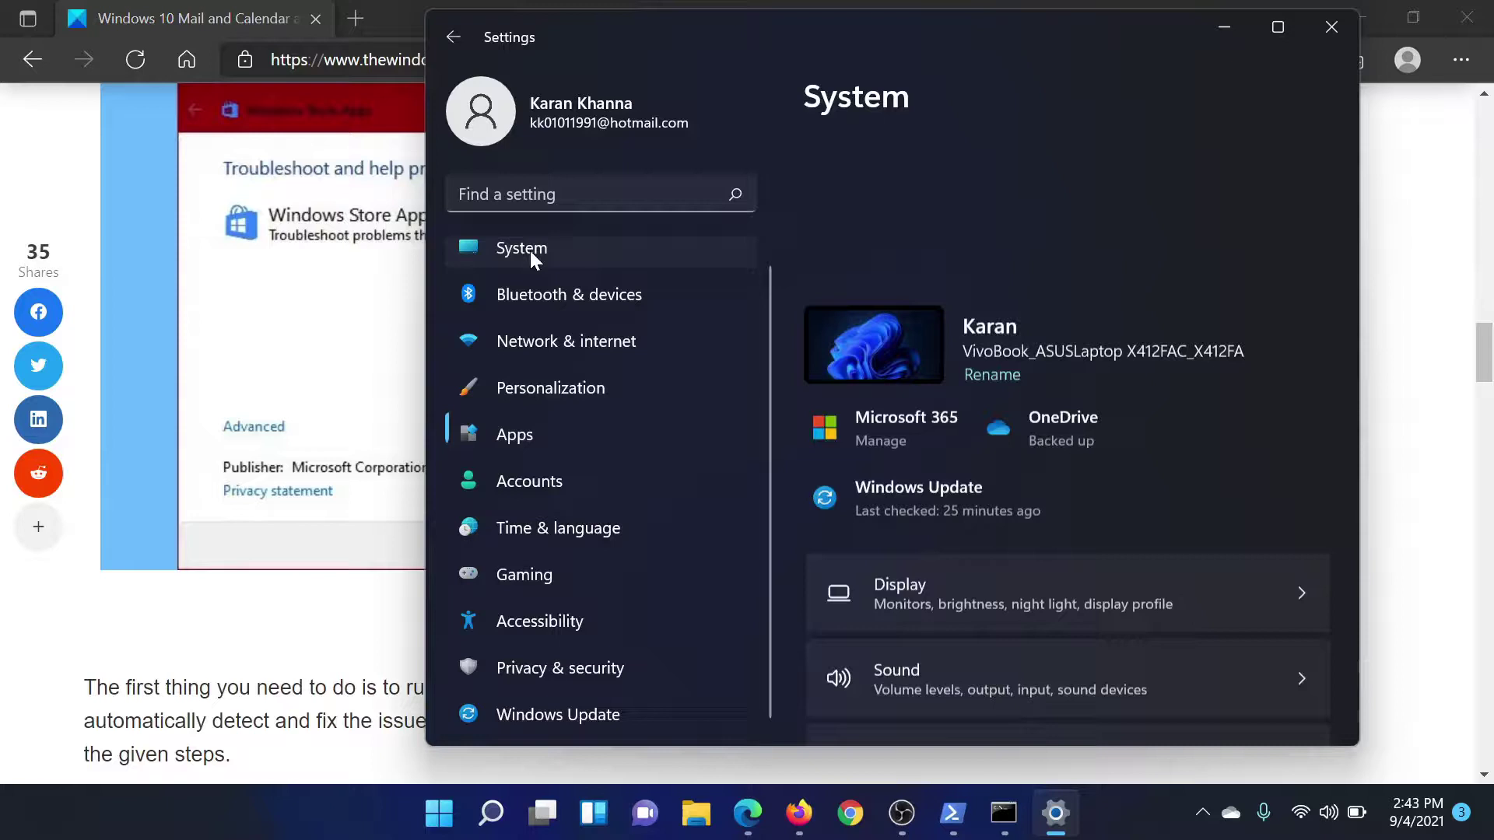
{"action": "scroll", "coordinate": [947, 580], "scroll_direction": "down", "scroll_amount": 3}
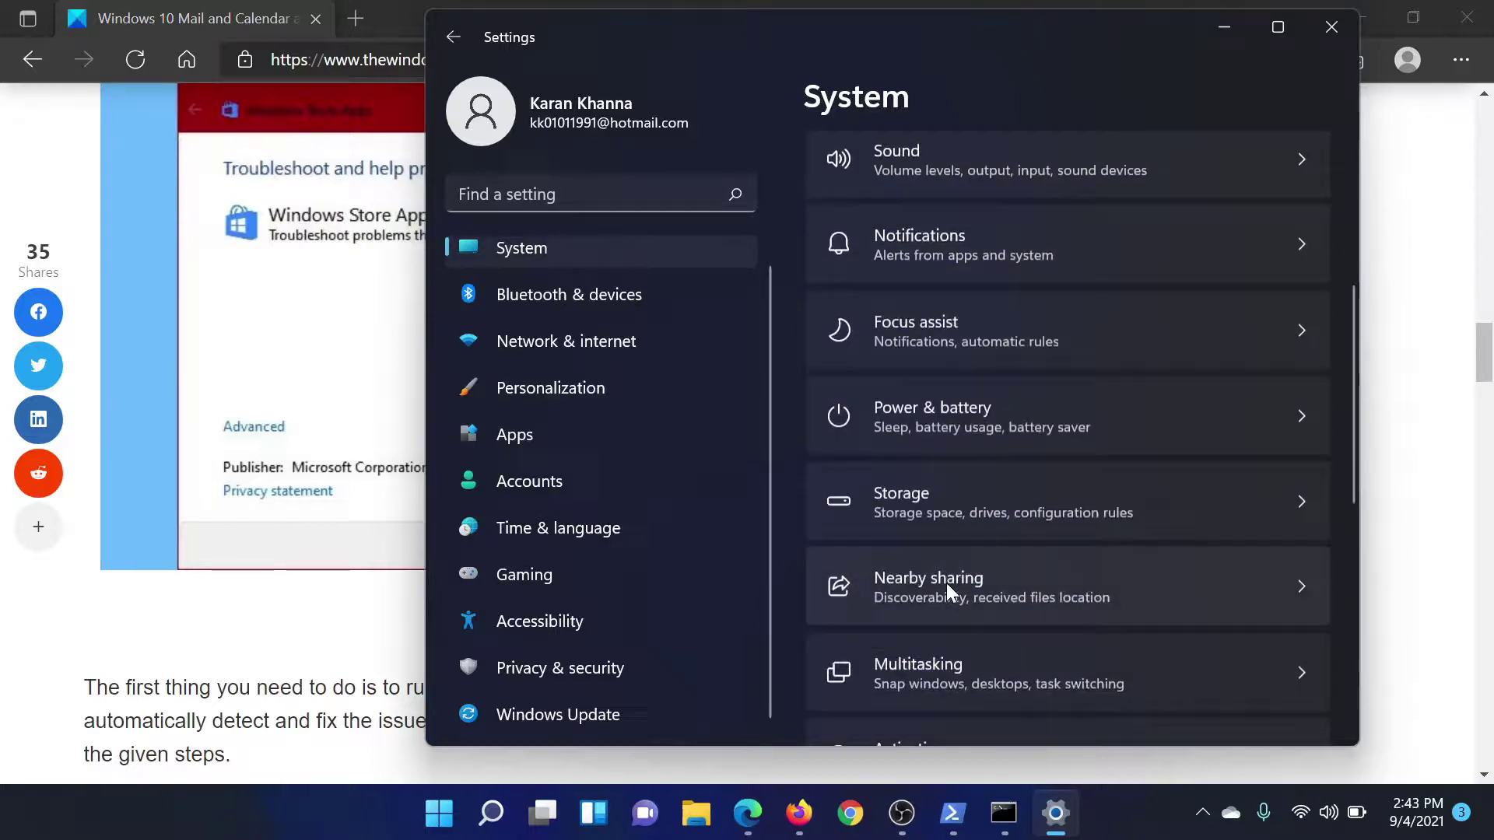
{"action": "scroll", "coordinate": [947, 582], "scroll_direction": "down", "scroll_amount": 2}
{"action": "scroll", "coordinate": [950, 566], "scroll_direction": "down", "scroll_amount": 1}
{"action": "left_click", "coordinate": [954, 587]}
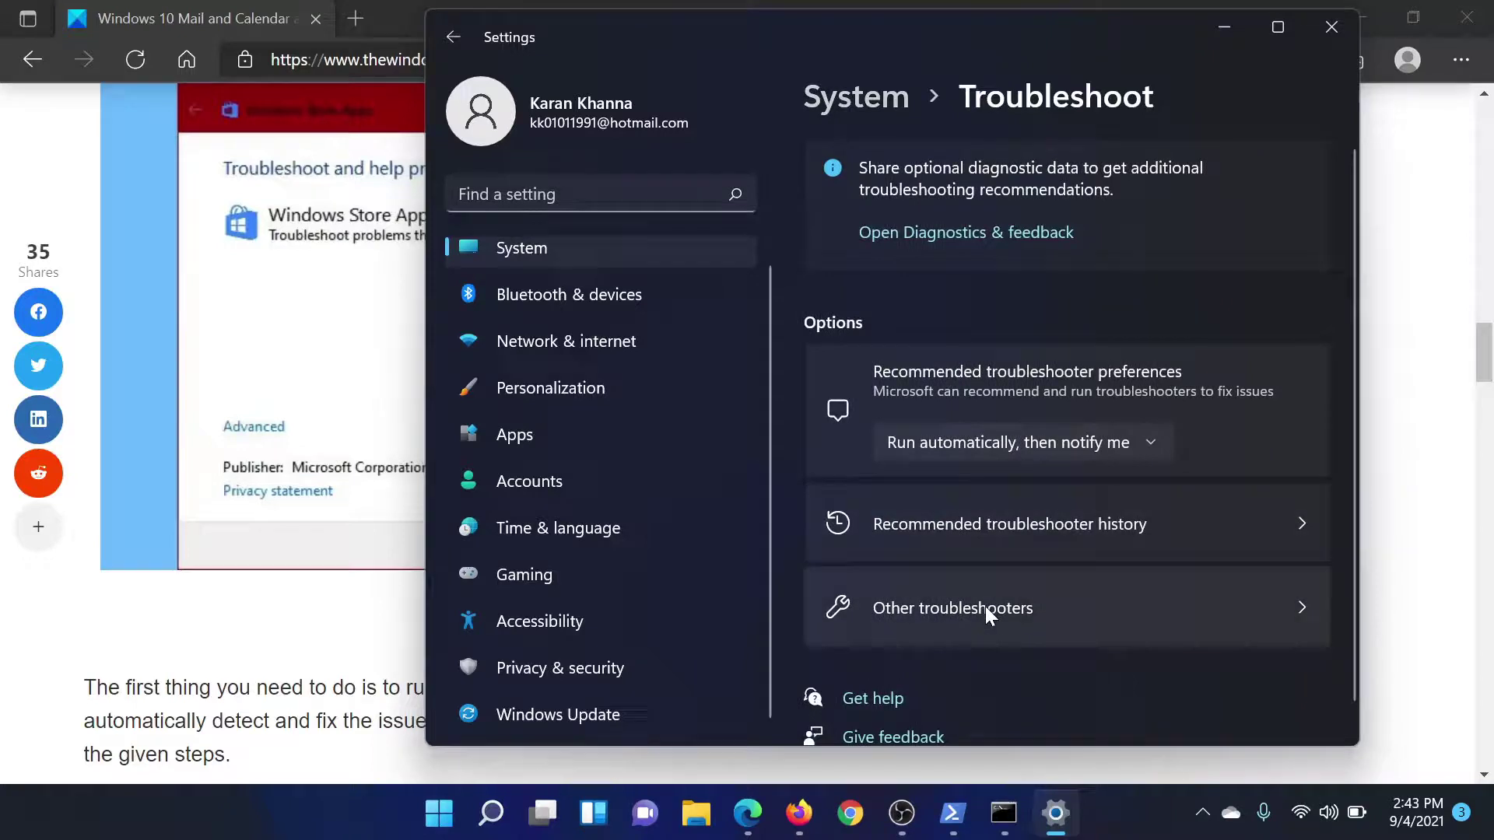
{"action": "left_click", "coordinate": [985, 608]}
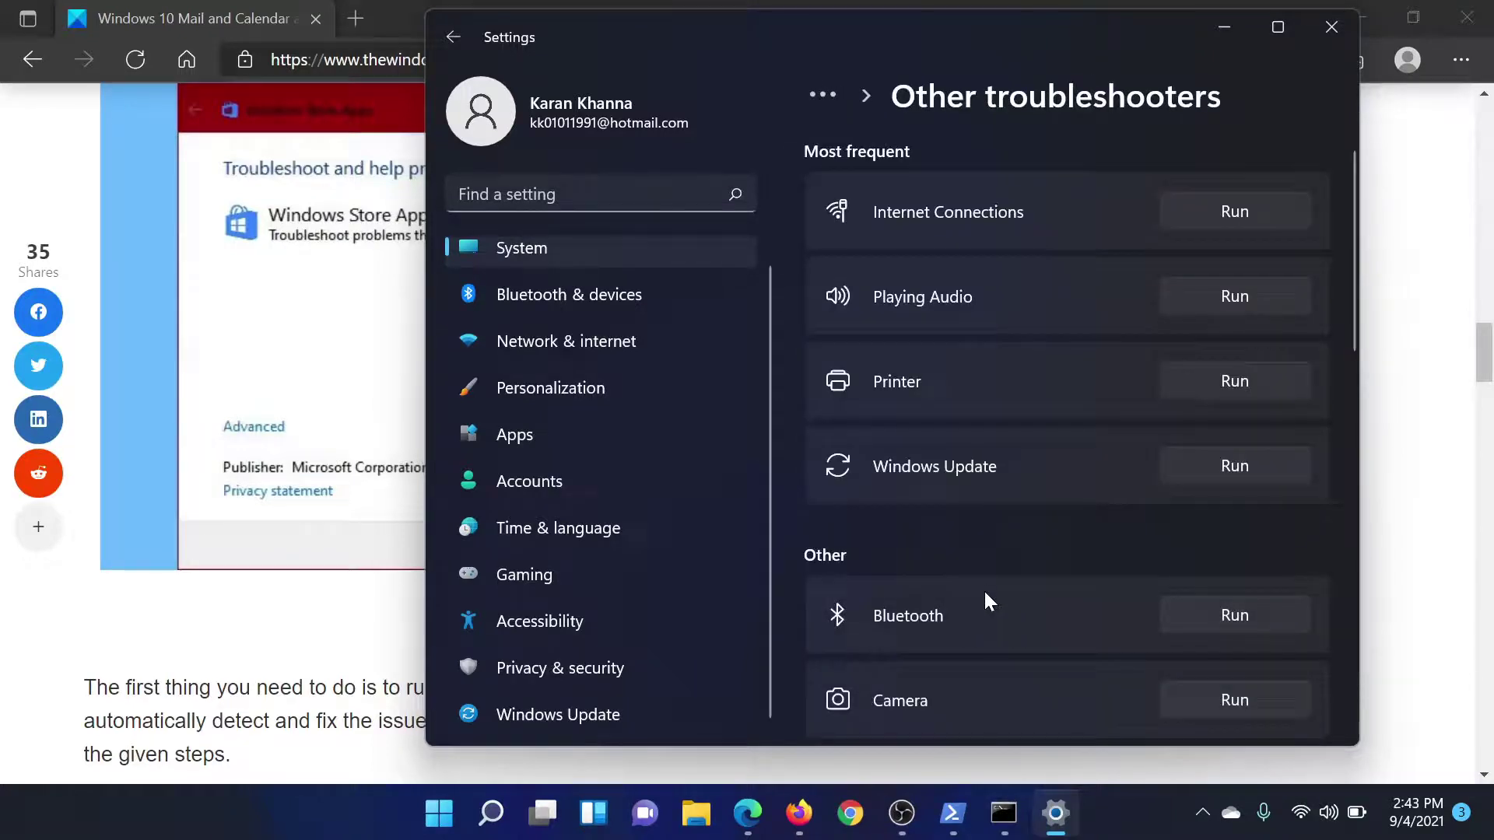
{"action": "scroll", "coordinate": [1029, 527], "scroll_direction": "down", "scroll_amount": 3}
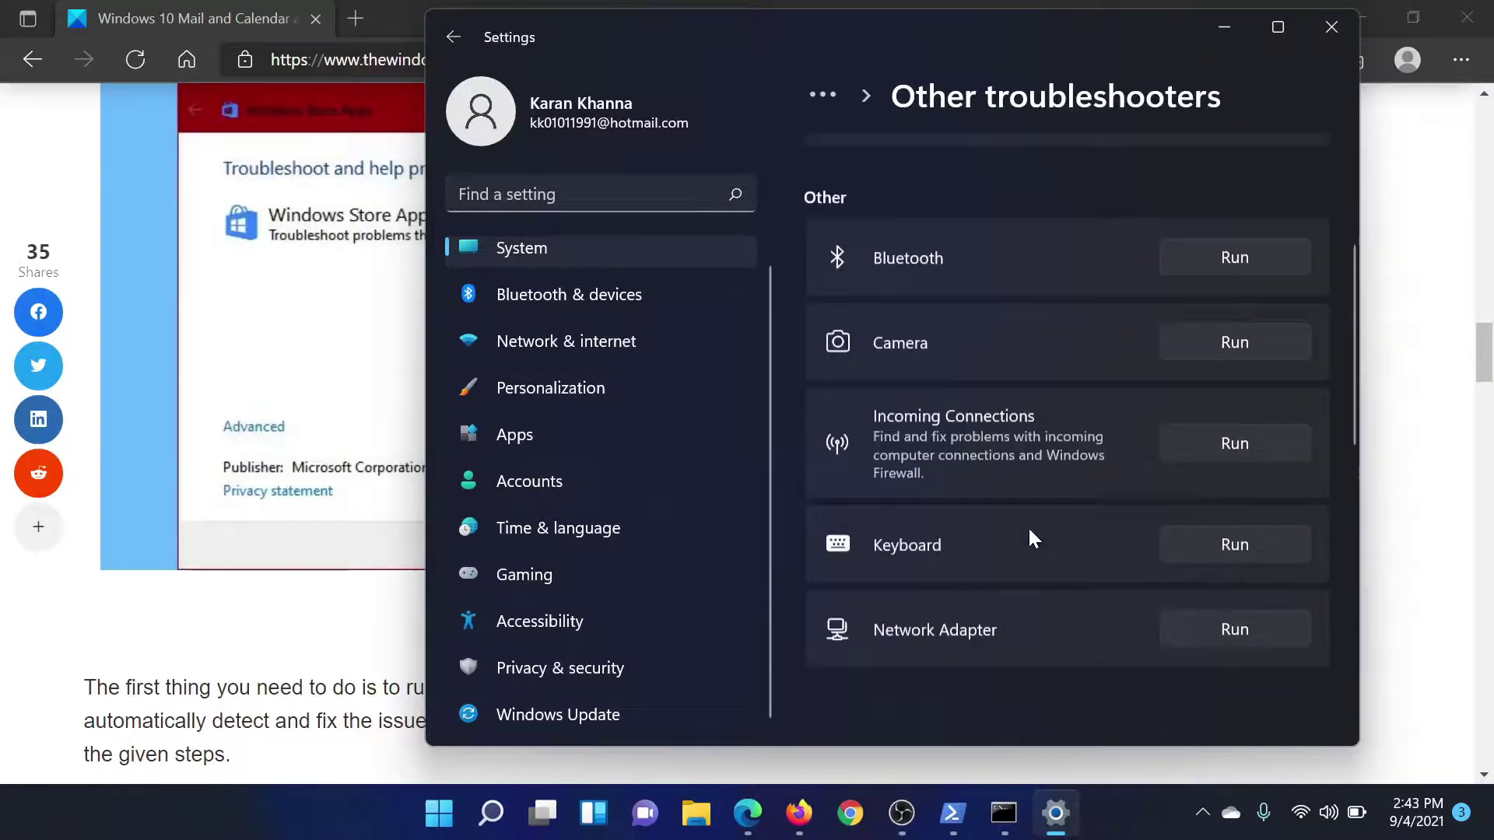
{"action": "scroll", "coordinate": [1030, 564], "scroll_direction": "down", "scroll_amount": 3}
{"action": "scroll", "coordinate": [1029, 566], "scroll_direction": "down", "scroll_amount": 3}
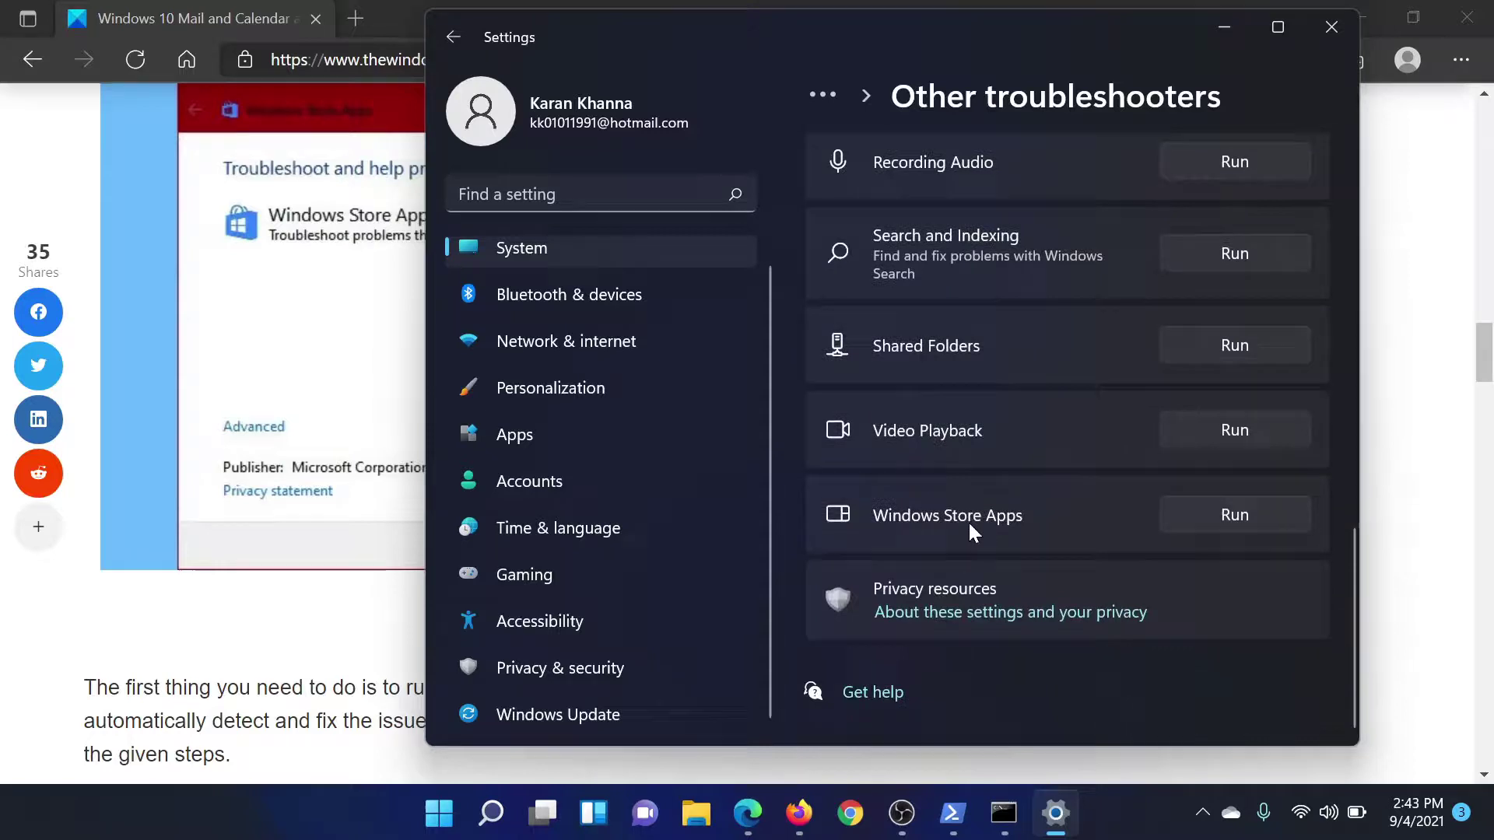
{"action": "scroll", "coordinate": [409, 715], "scroll_direction": "down", "scroll_amount": 2}
{"action": "scroll", "coordinate": [408, 714], "scroll_direction": "down", "scroll_amount": 5}
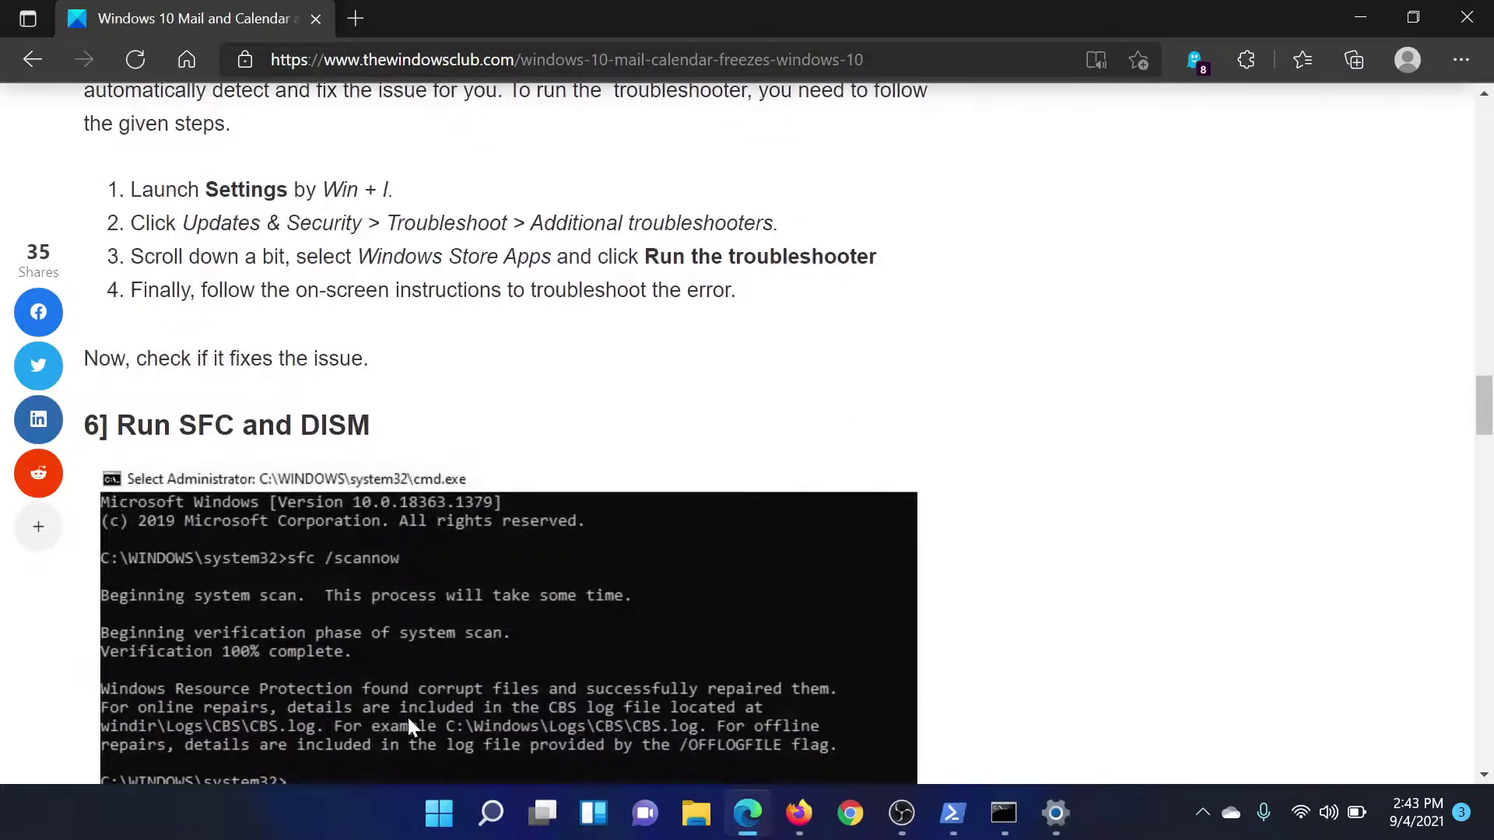
{"action": "scroll", "coordinate": [409, 714], "scroll_direction": "down", "scroll_amount": 2}
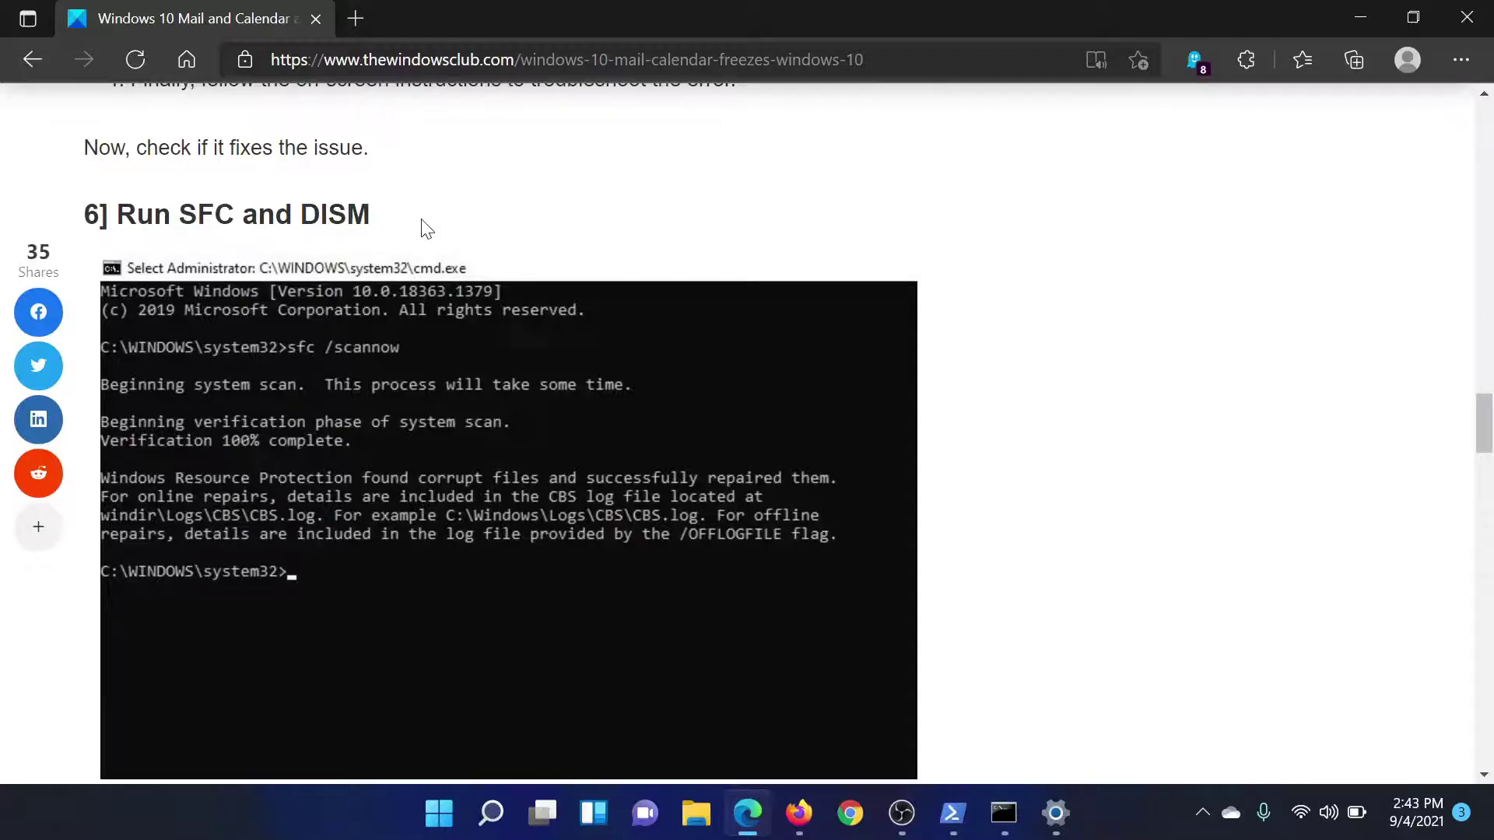
Step: Find Command Prompt through Windows search and launch it as administrator
{"action": "left_click", "coordinate": [489, 814]}
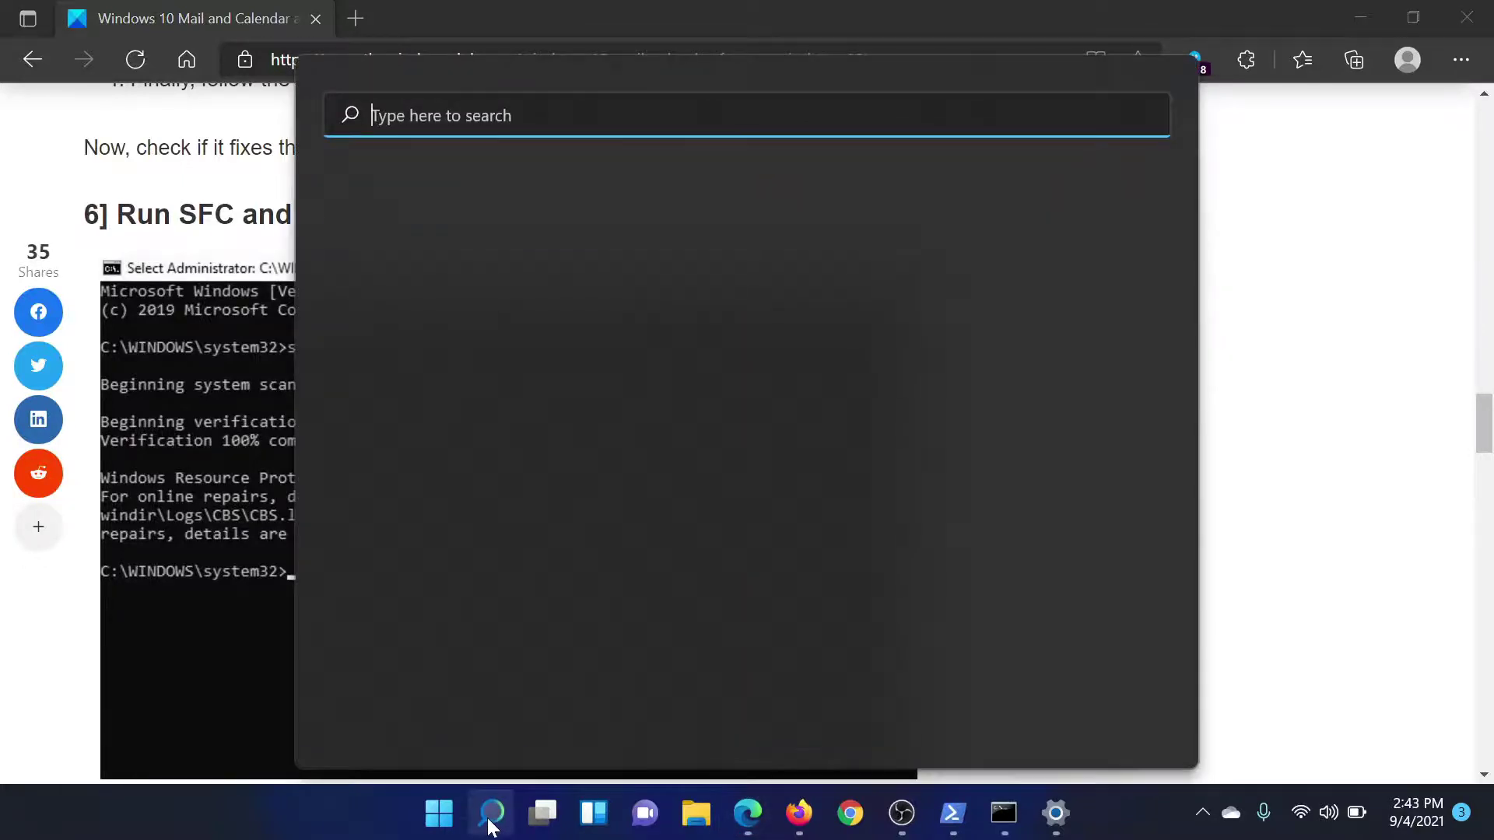
{"action": "type", "text": "c"}
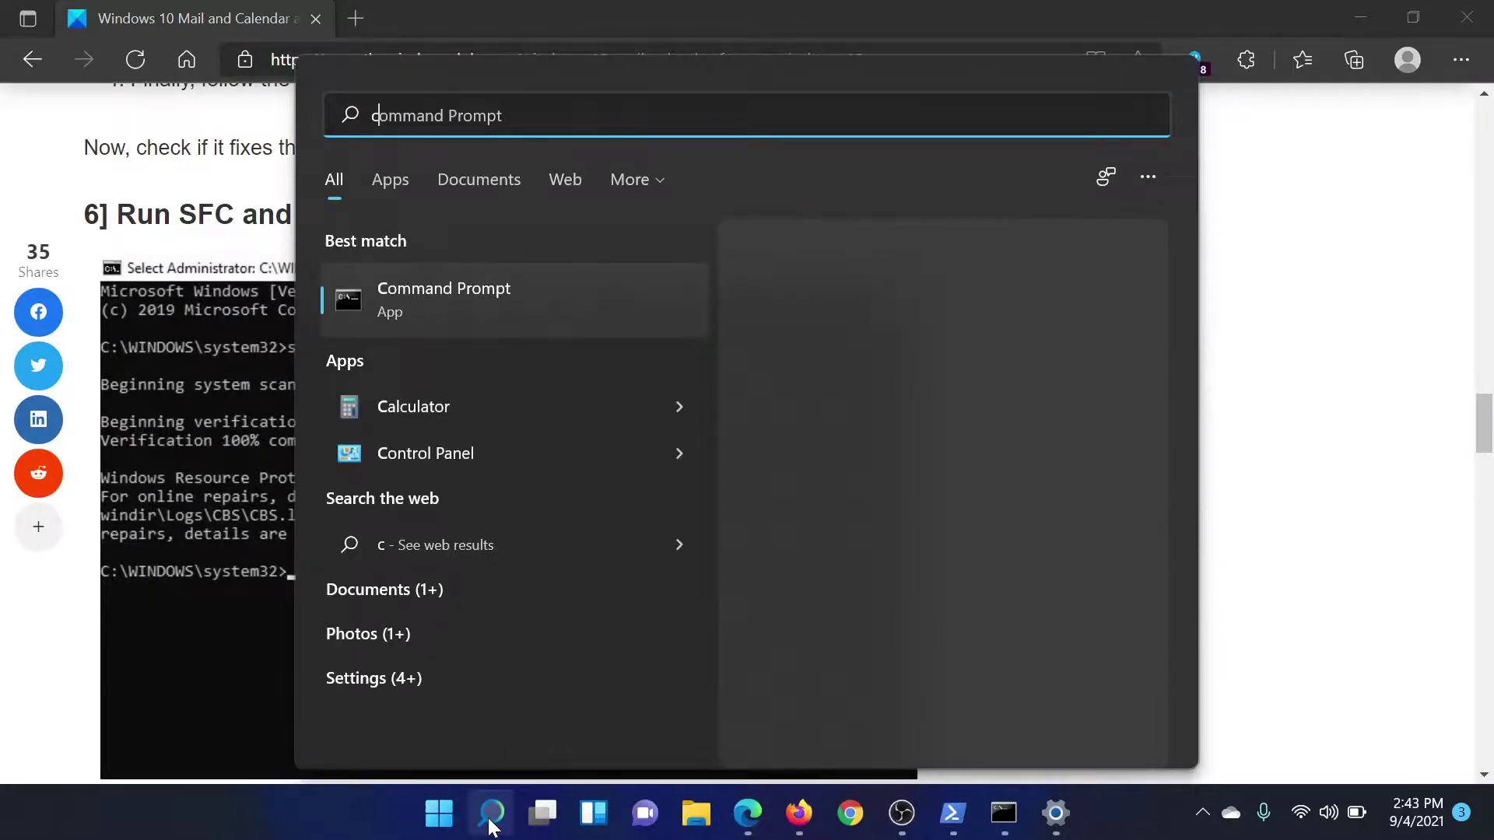
{"action": "type", "text": "omm"}
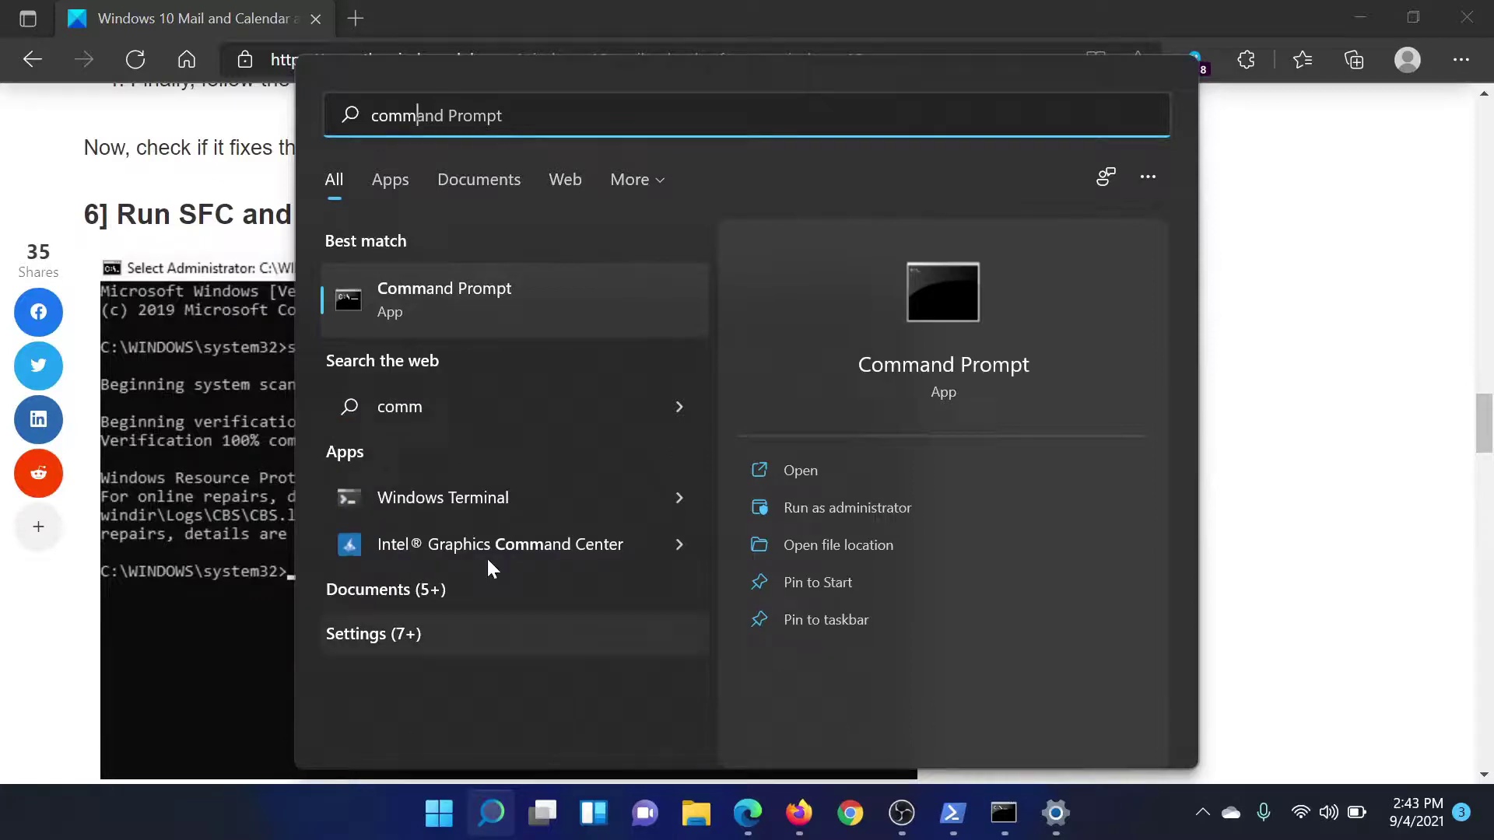
{"action": "left_click", "coordinate": [858, 508]}
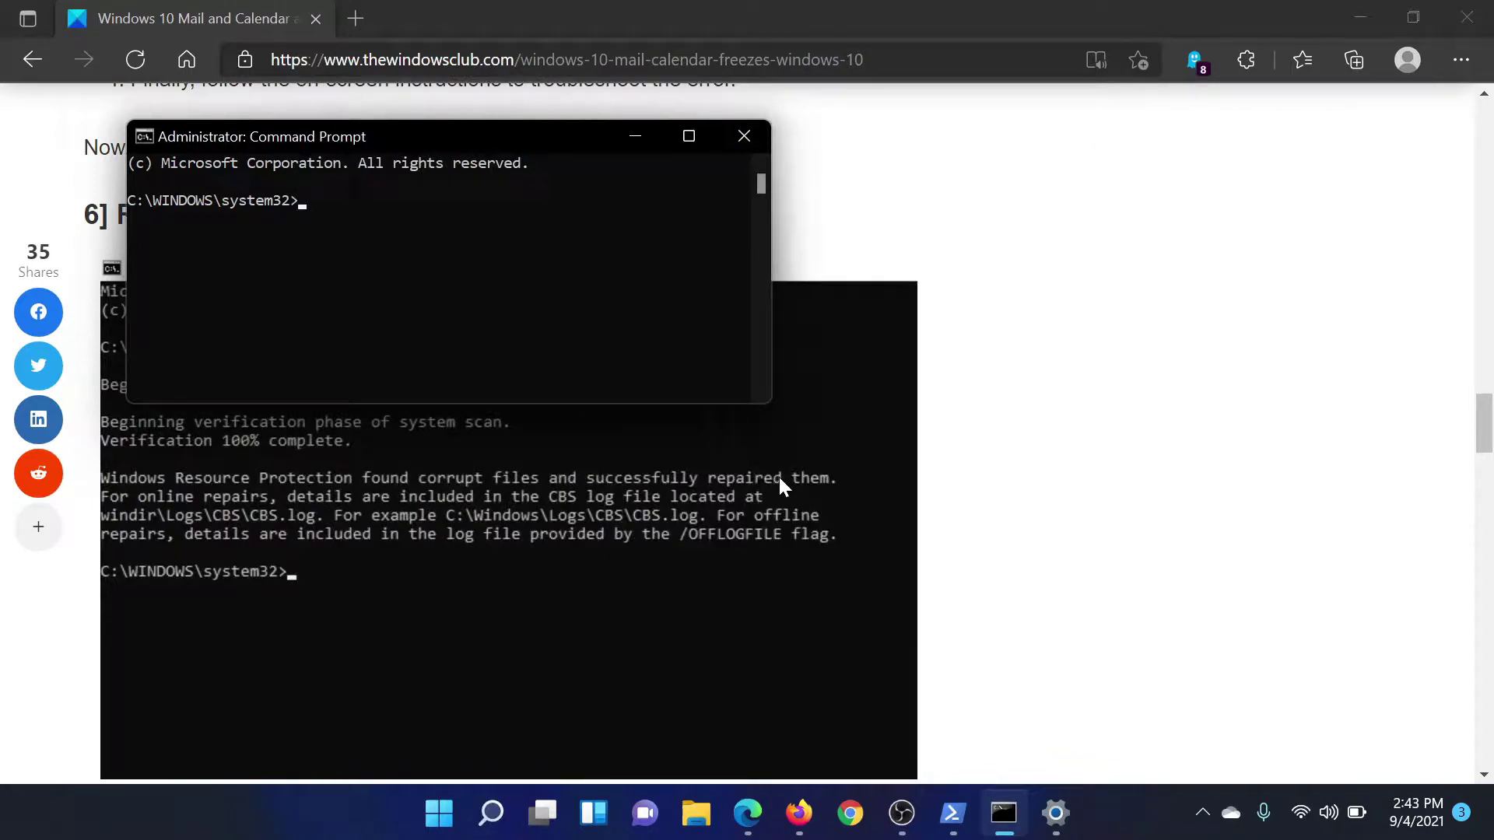
{"action": "type", "text": "sf"}
{"action": "type", "text": "c /sc"}
{"action": "type", "text": "annow"}
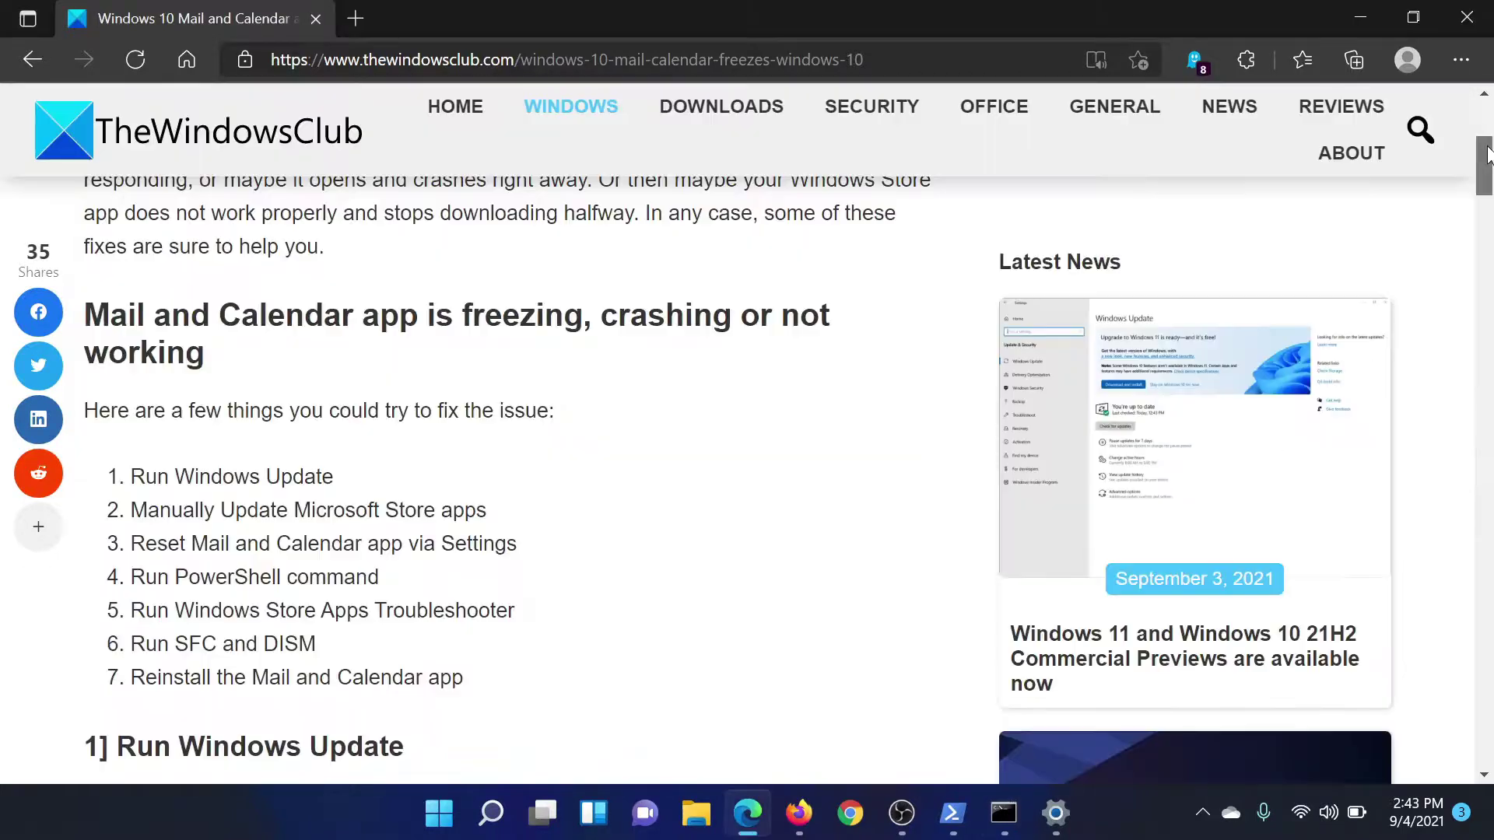
{"action": "left_click_drag", "start_coordinate": [1483, 420], "coordinate": [1488, 109]}
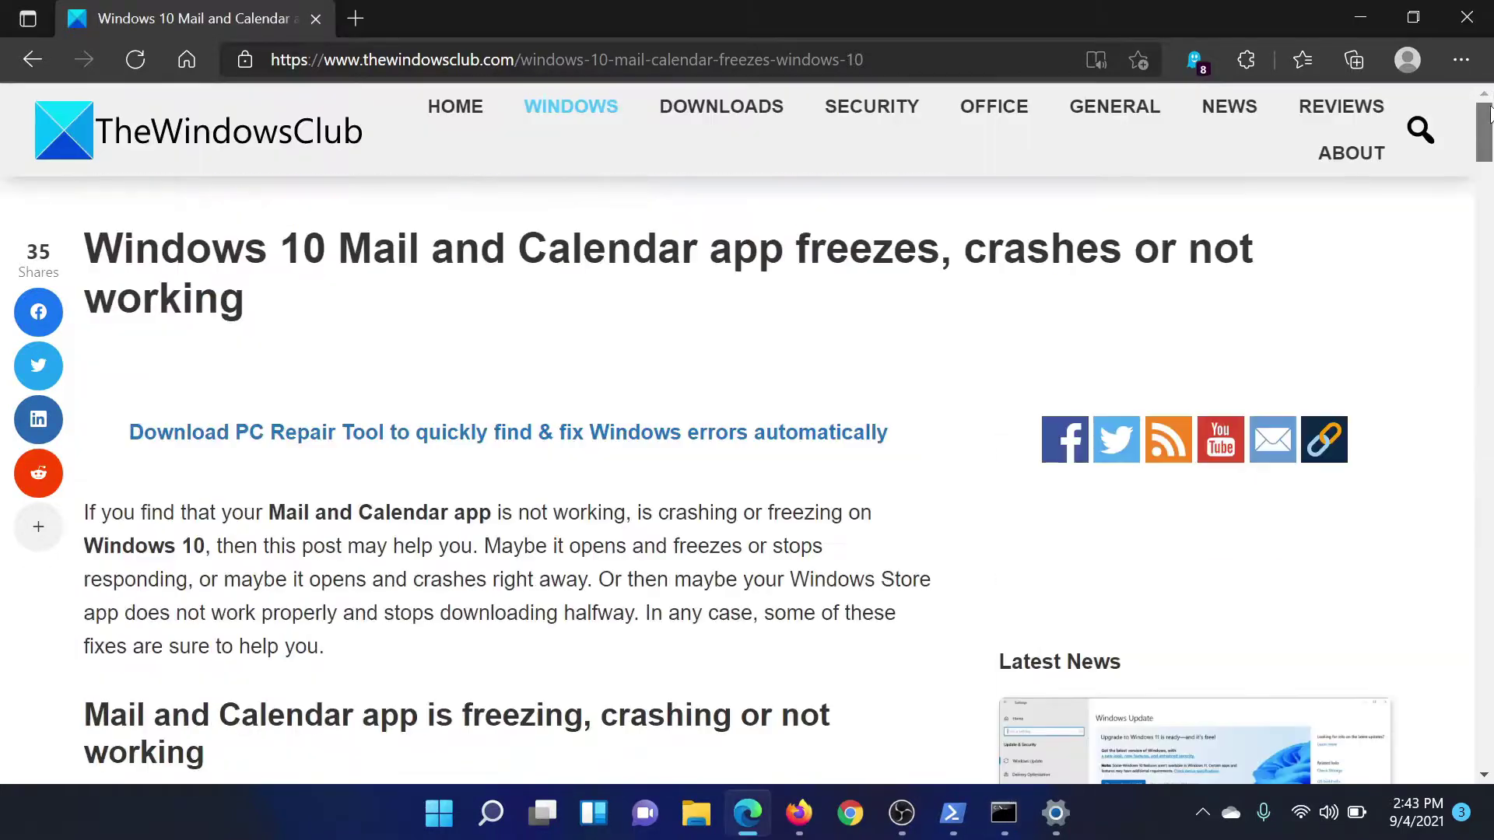